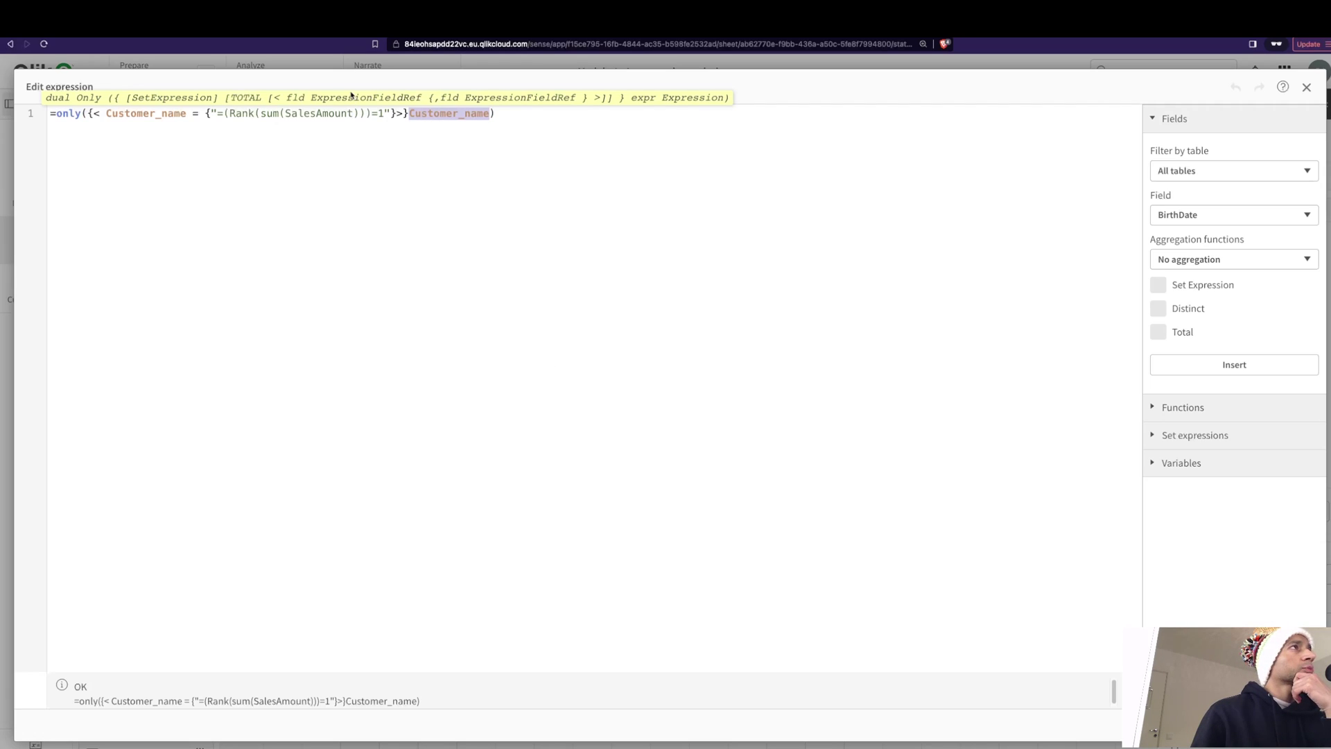
Select the 1 in the rank condition of the first button's Value expression.
double_click(381, 113)
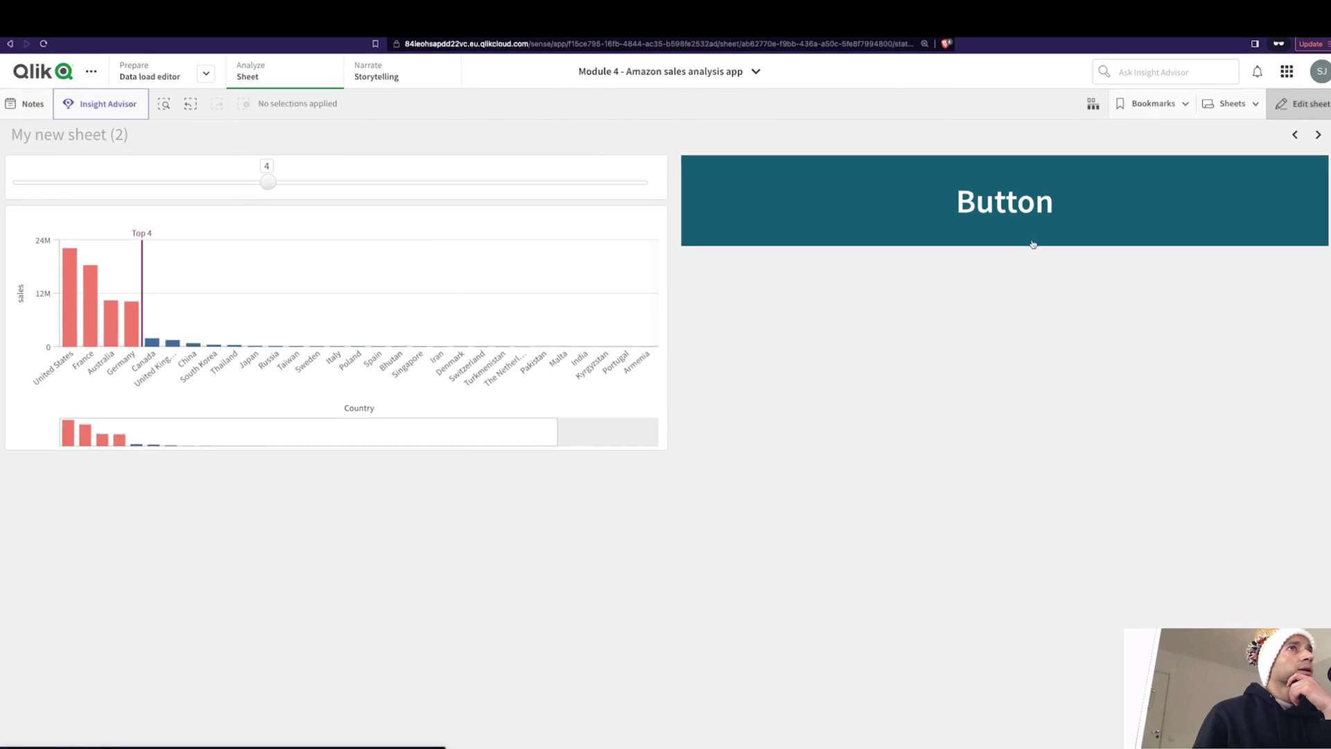
Test the button and check that My new sheet (3)'s table shows only the top customer's rows.
click(1033, 244)
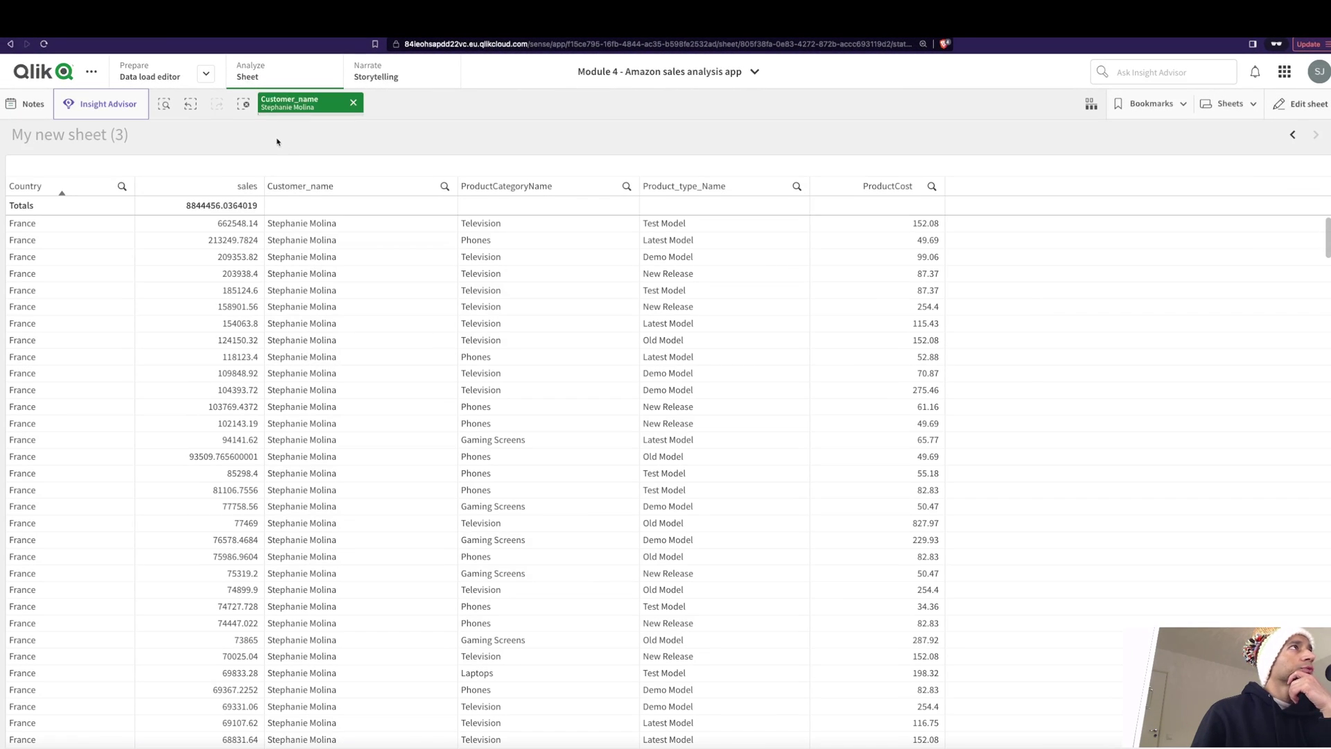
scroll(641, 406, down, 15)
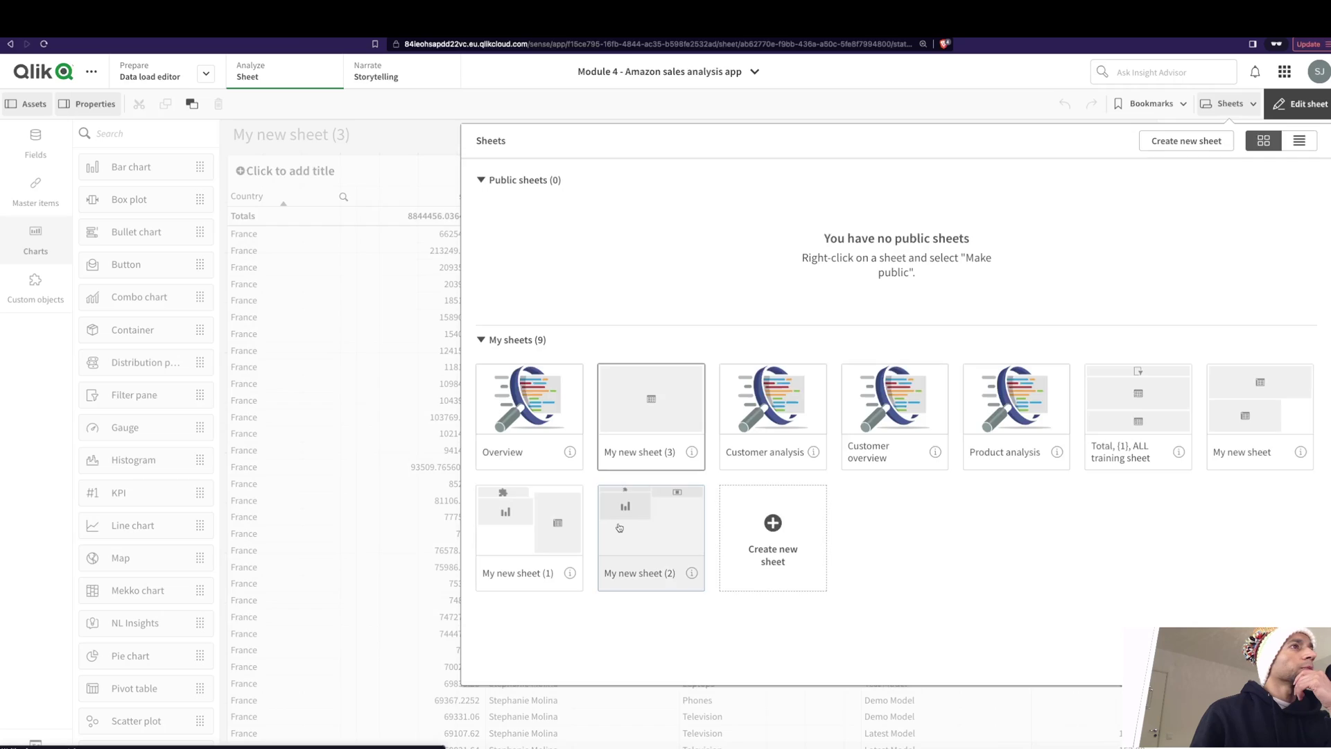
Add a second button to My new sheet (2) with a 'Select values in a field' action on Customer_name.
click(622, 547)
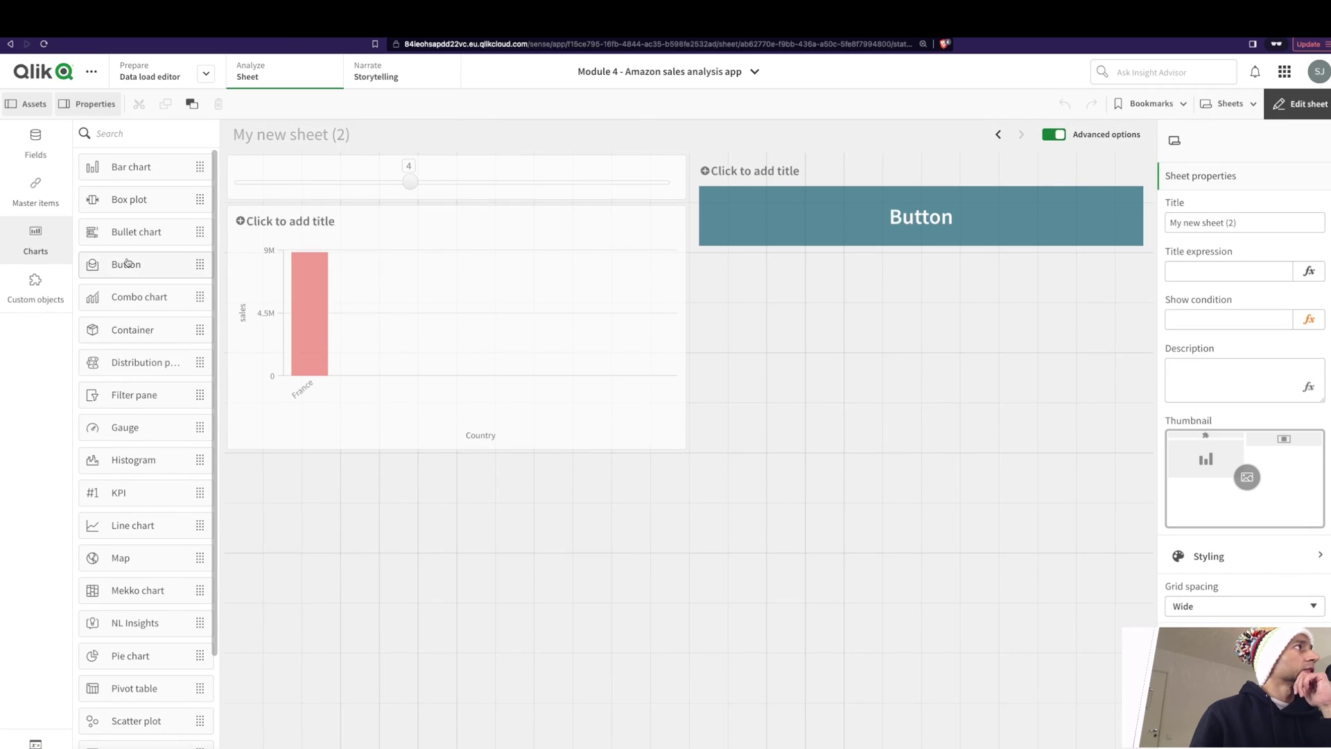
drag(127, 264, 933, 393)
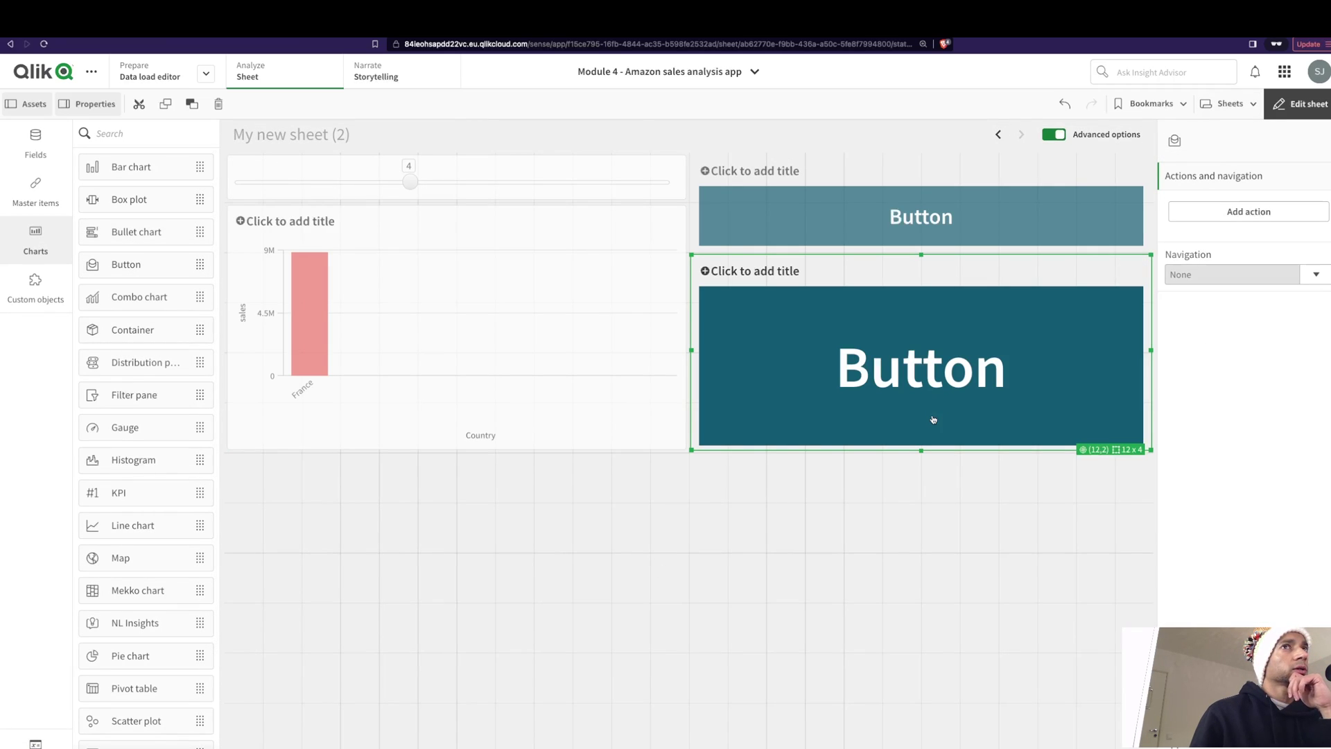
click(1259, 212)
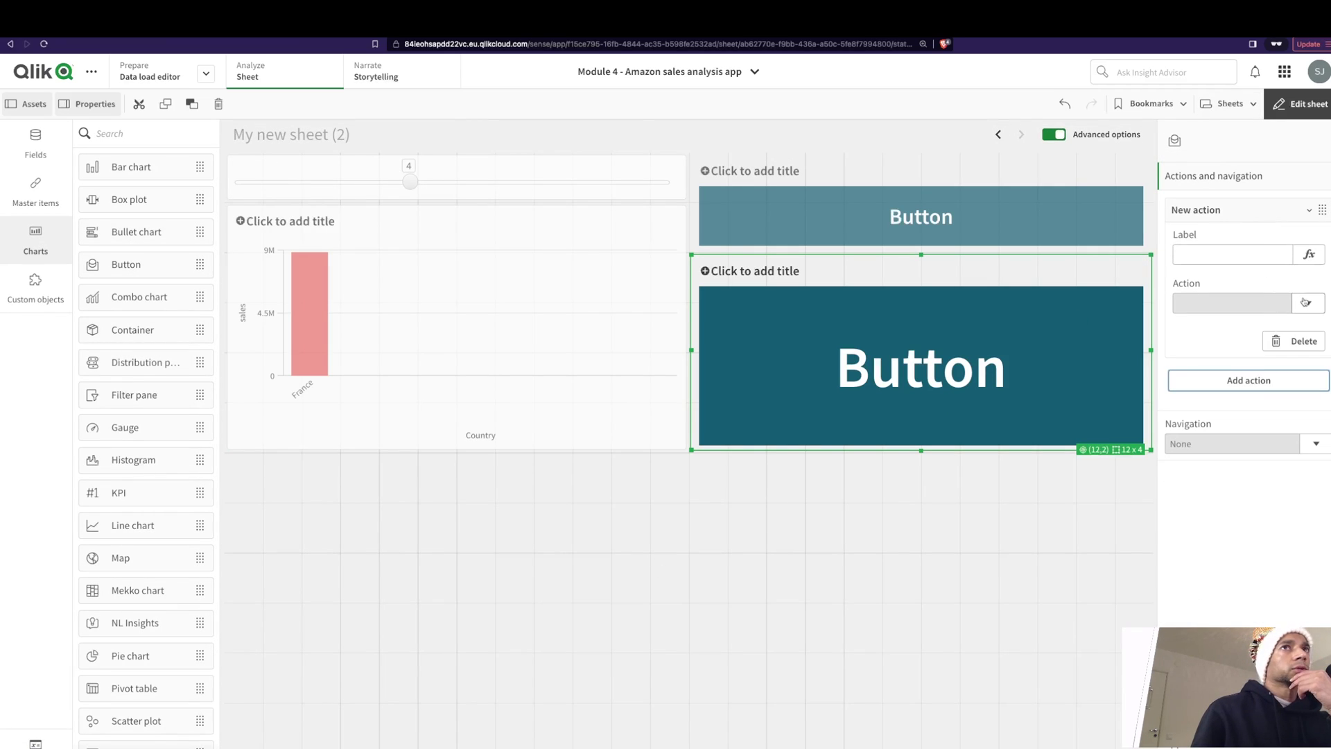
click(1304, 303)
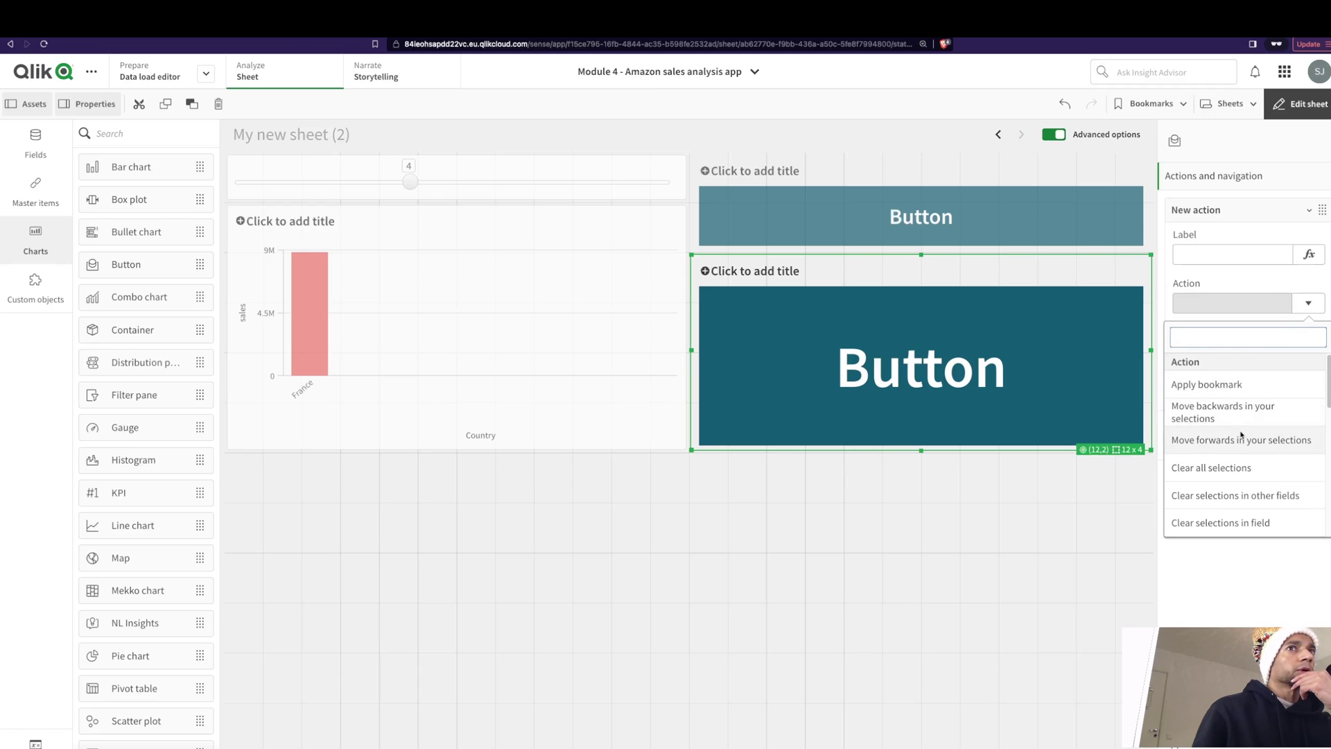
scroll(1241, 436, down, 5)
click(1218, 378)
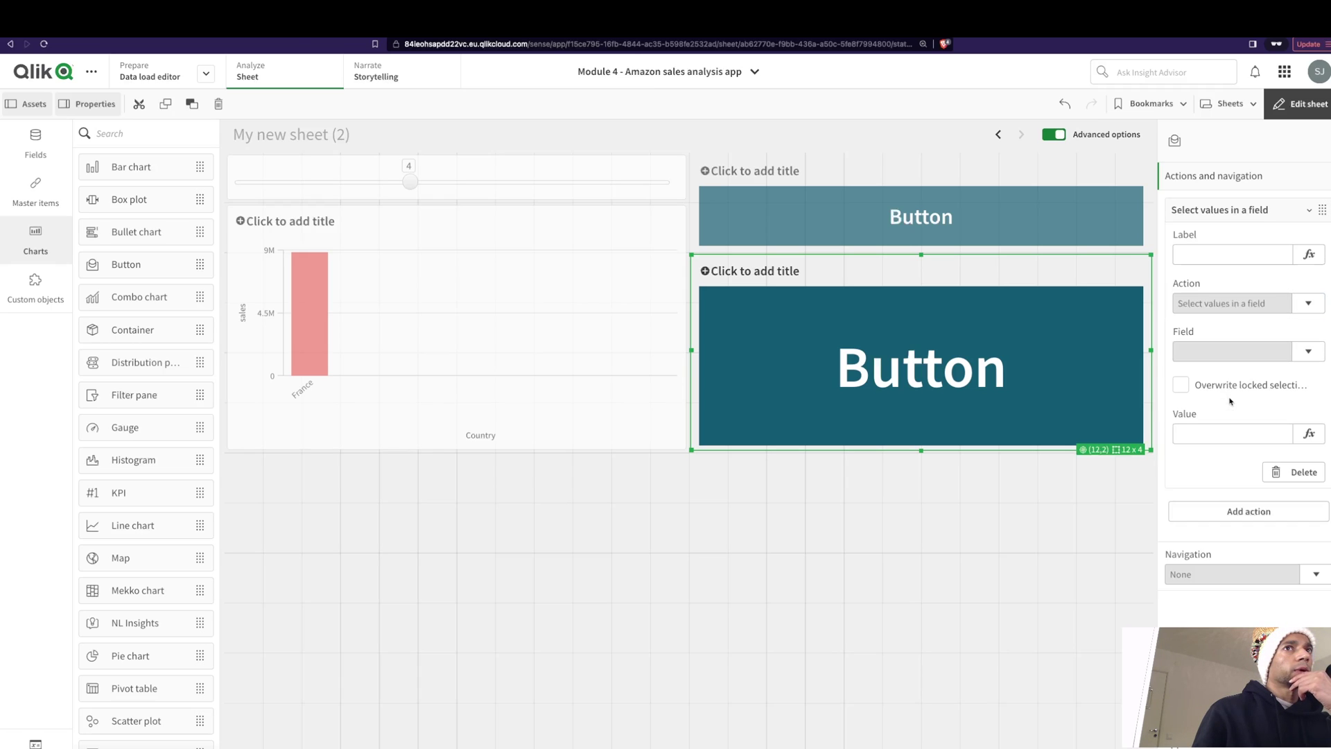
click(1309, 352)
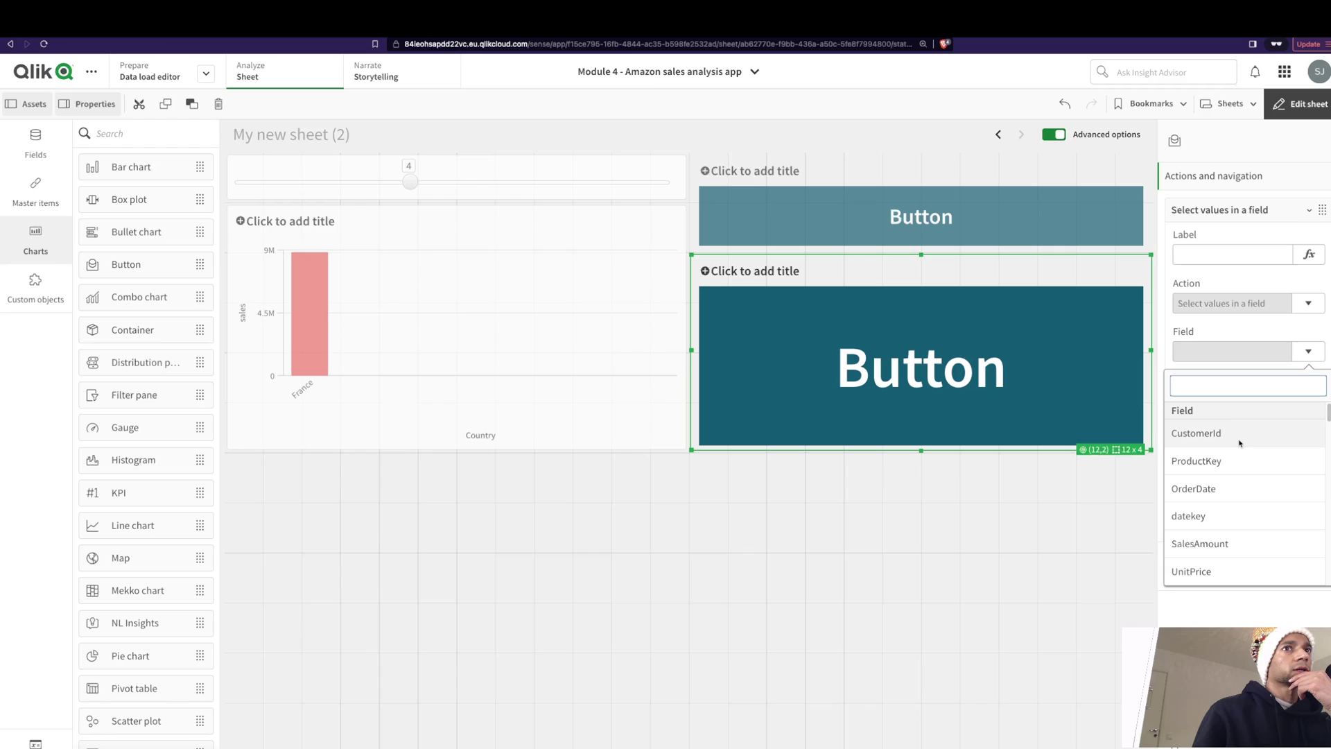
text(cu)
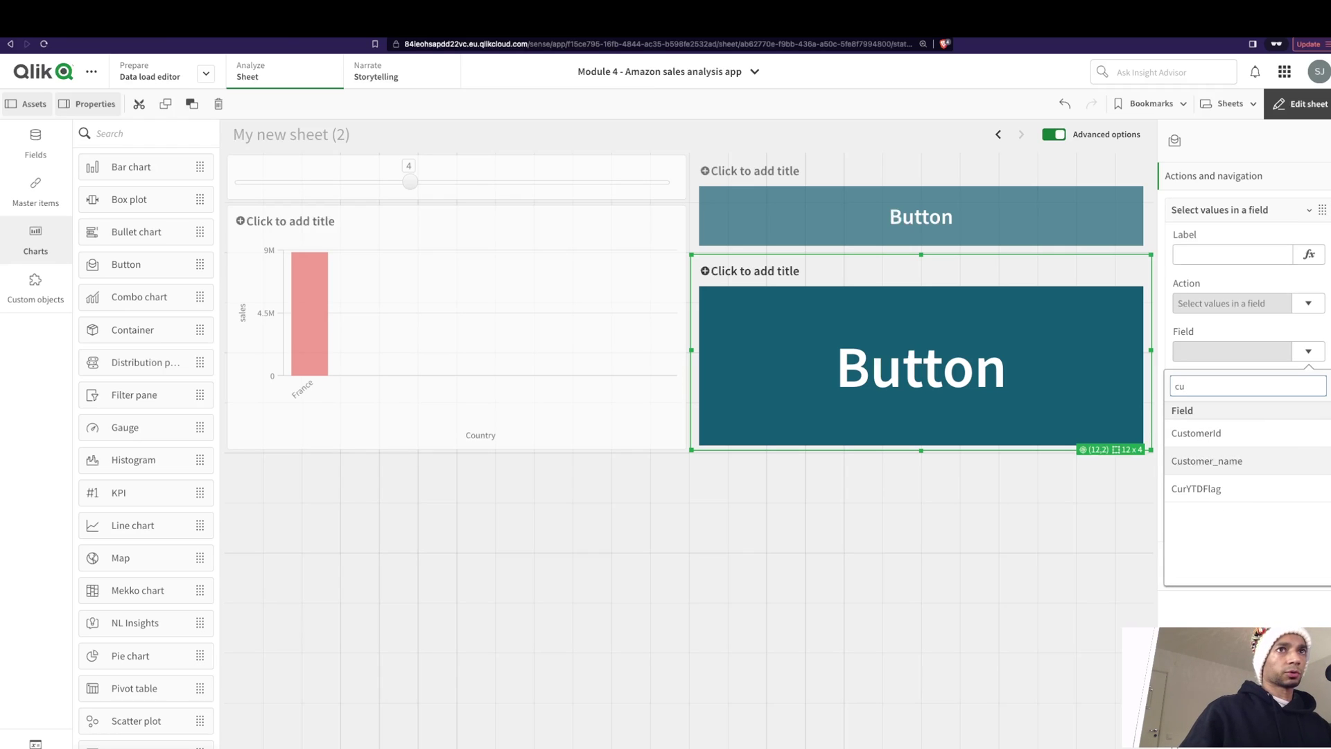
click(1206, 489)
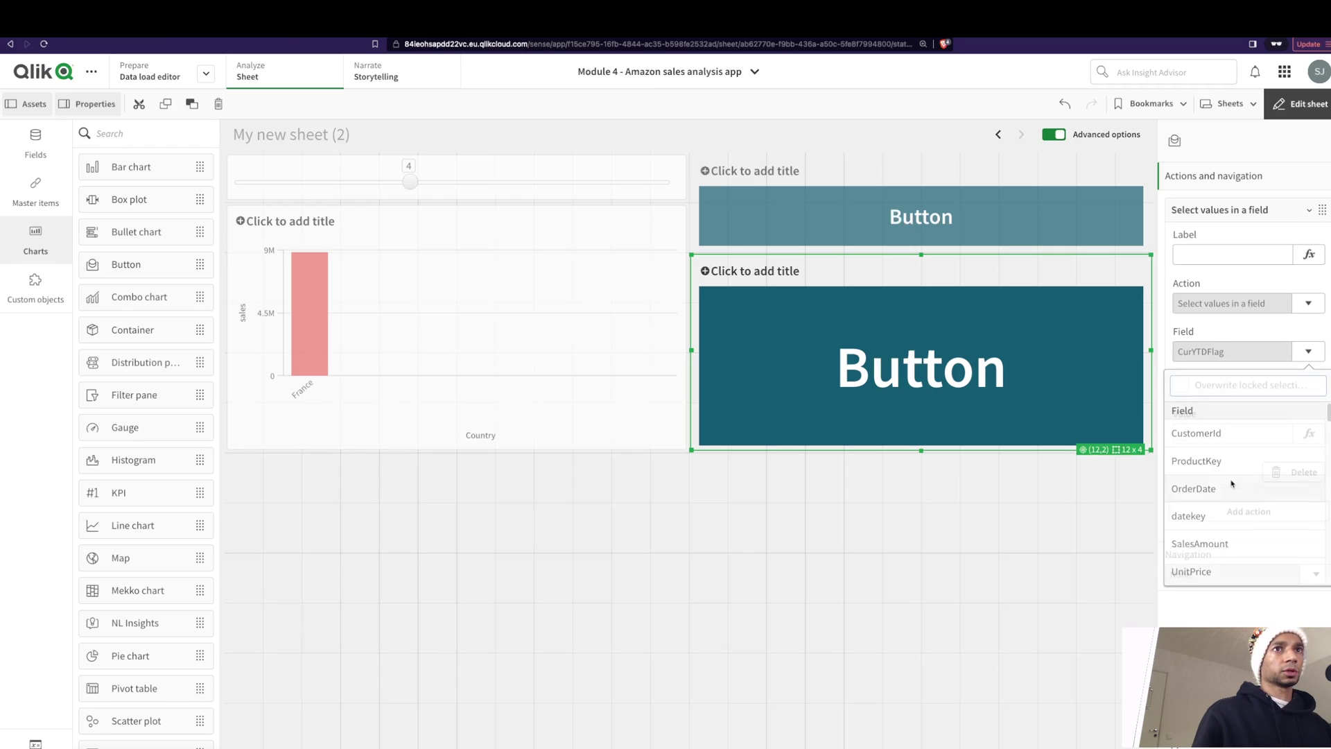
Start the value expression with a set modifier on Customer_name.
click(1309, 434)
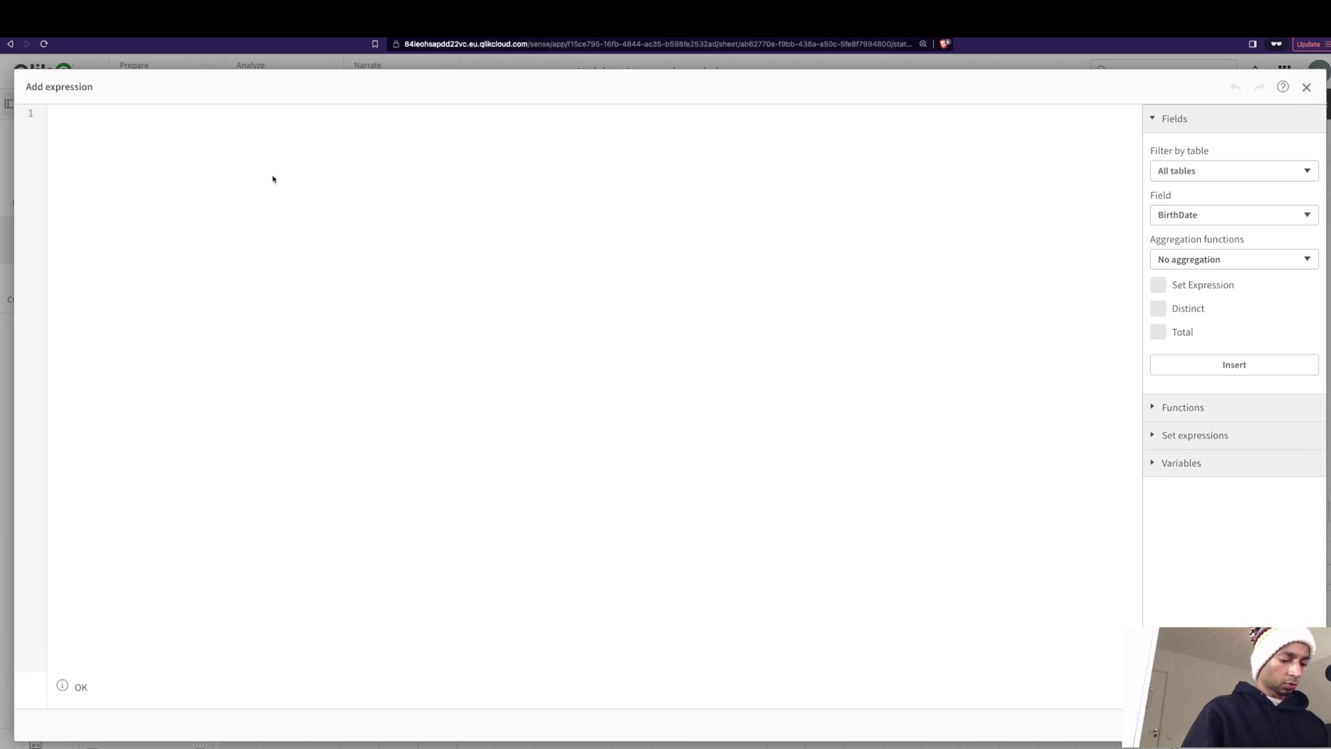
text({)
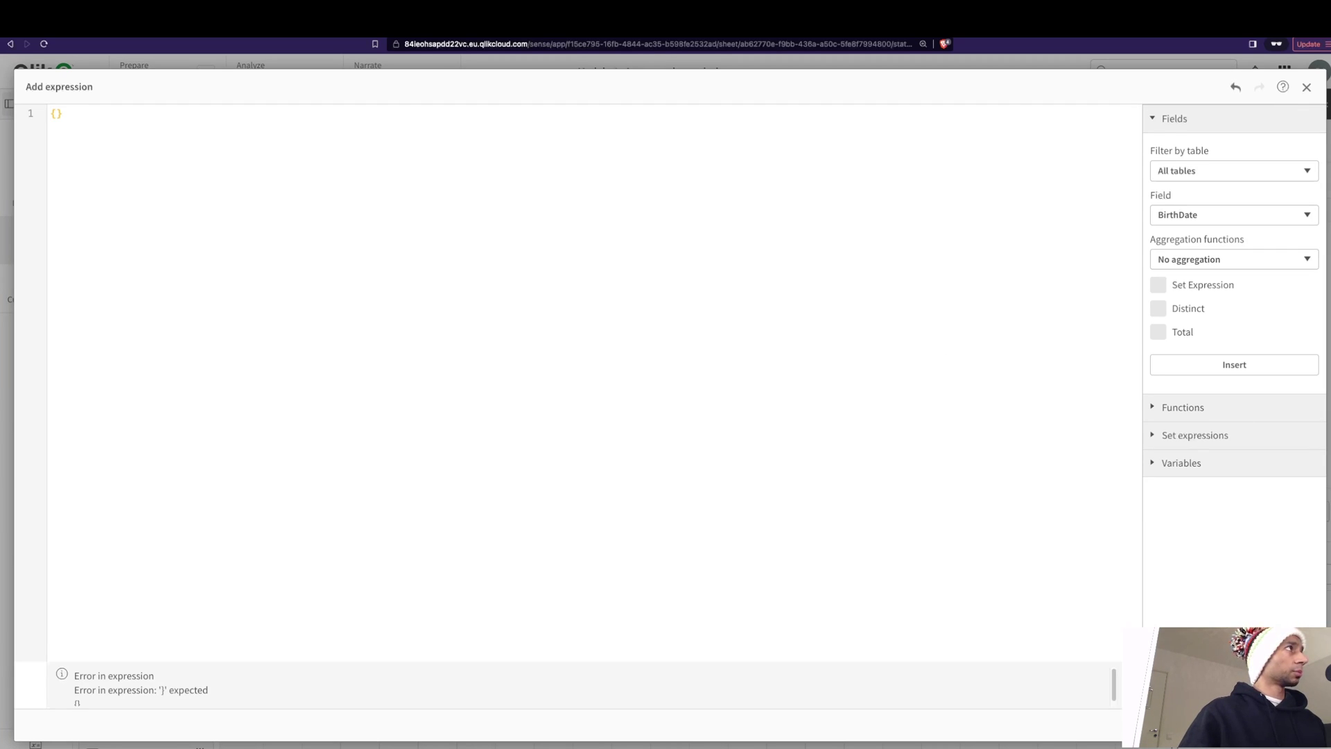
key(BackSpace)
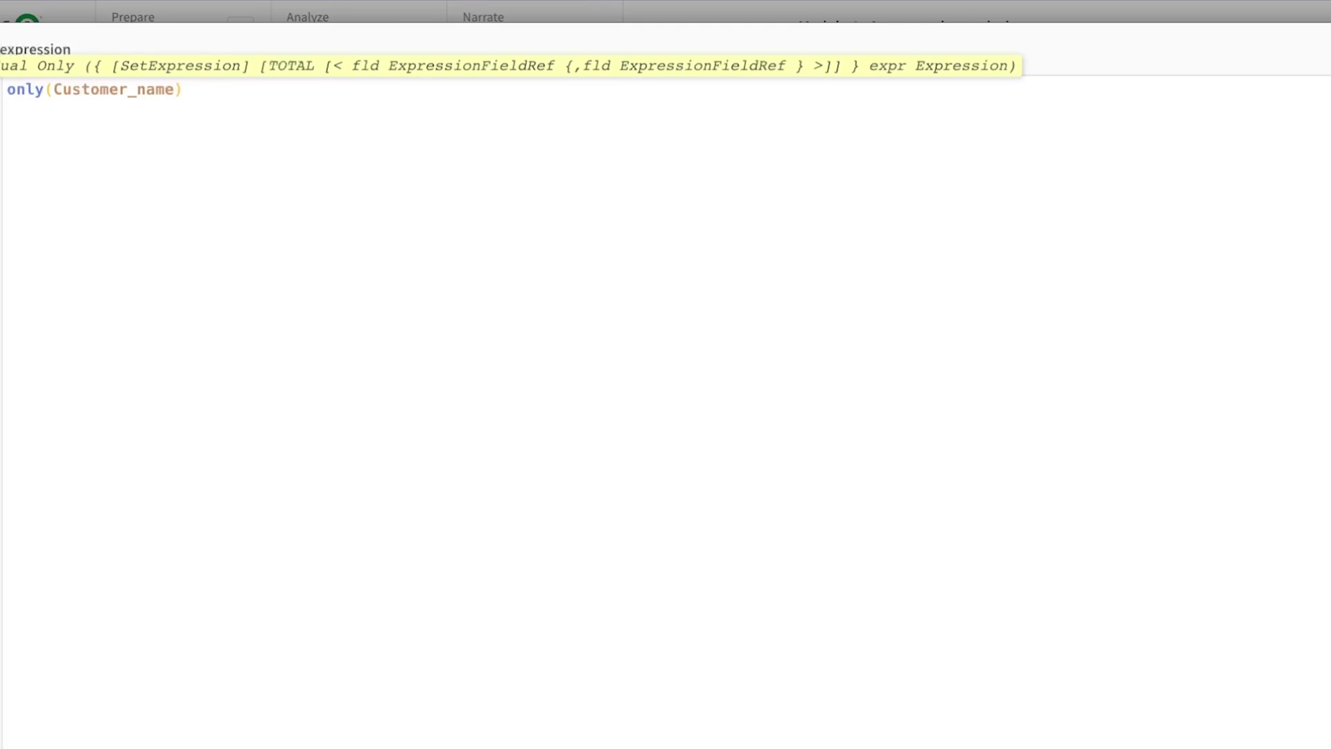
text({})
key(Left)
text(<>)
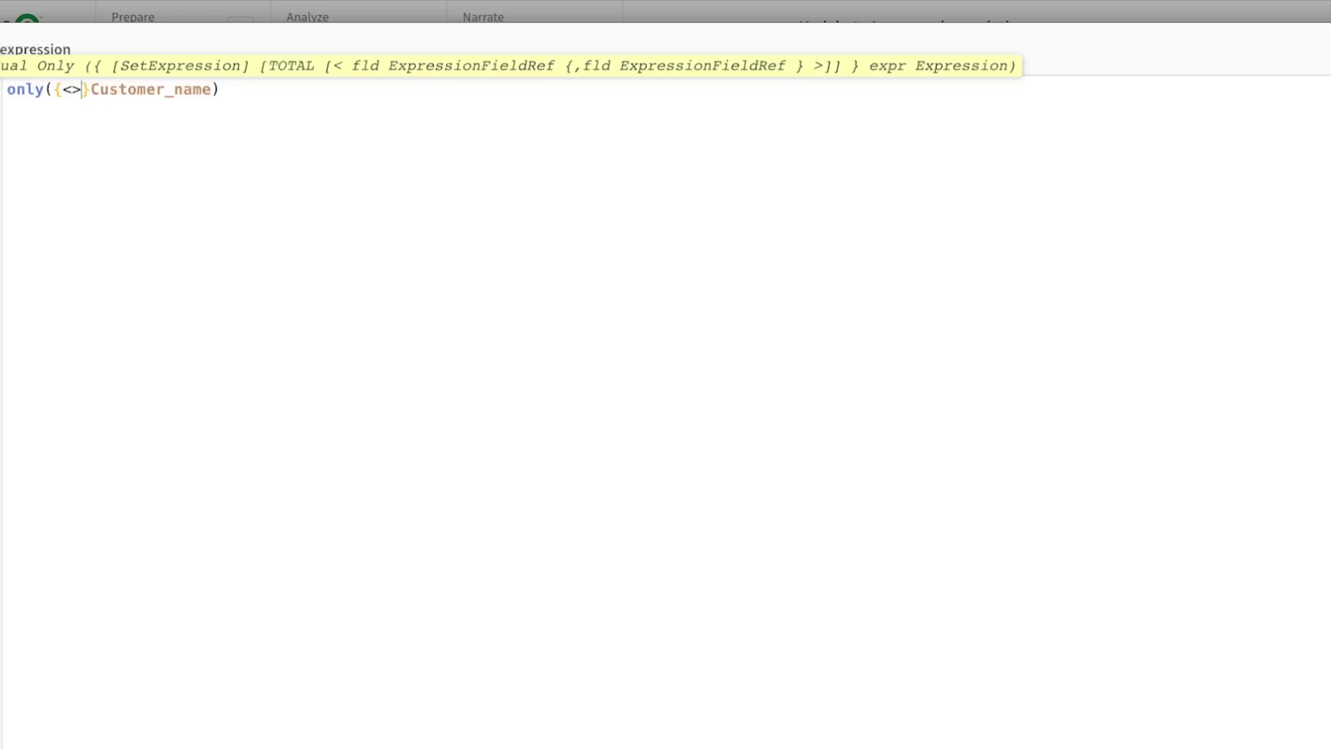
key(Left)
text(cus)
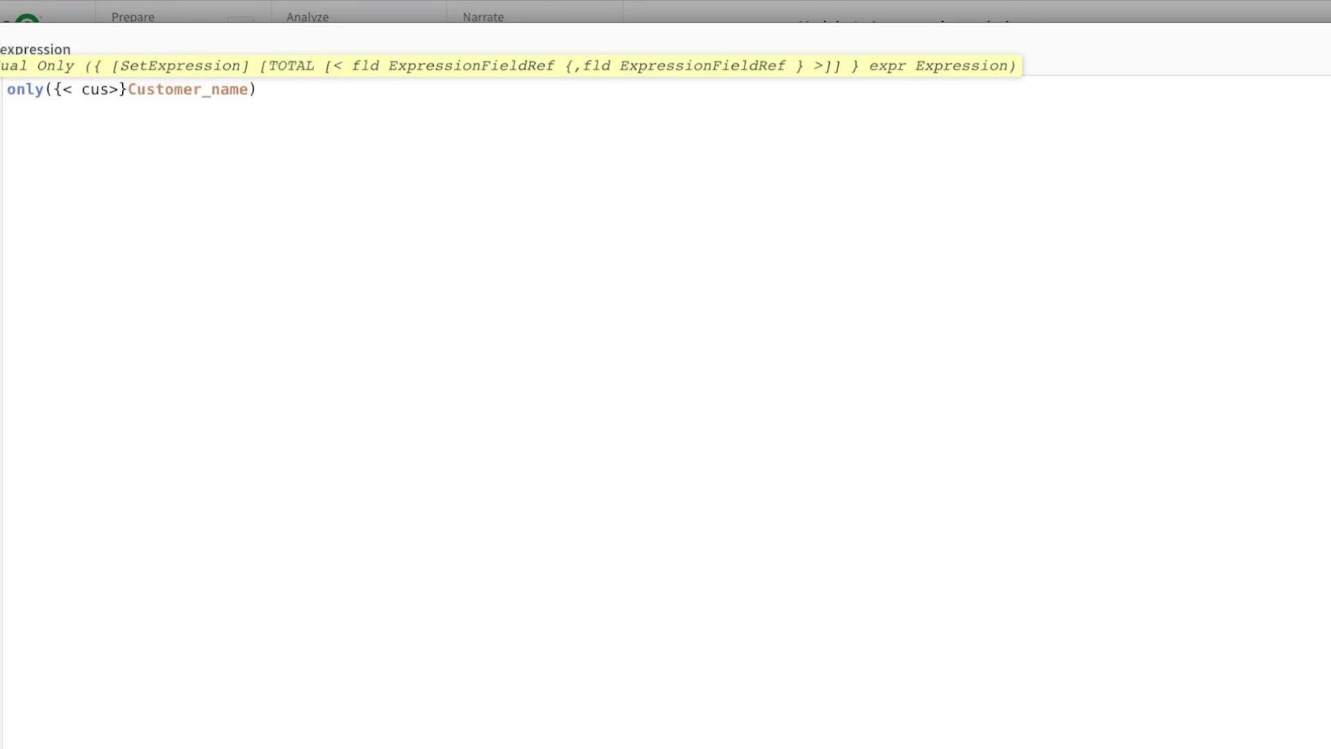
key(Return)
Complete the condition "=(Rank(Sum(SalesAmount)))=1" and apply the expression.
text(= )
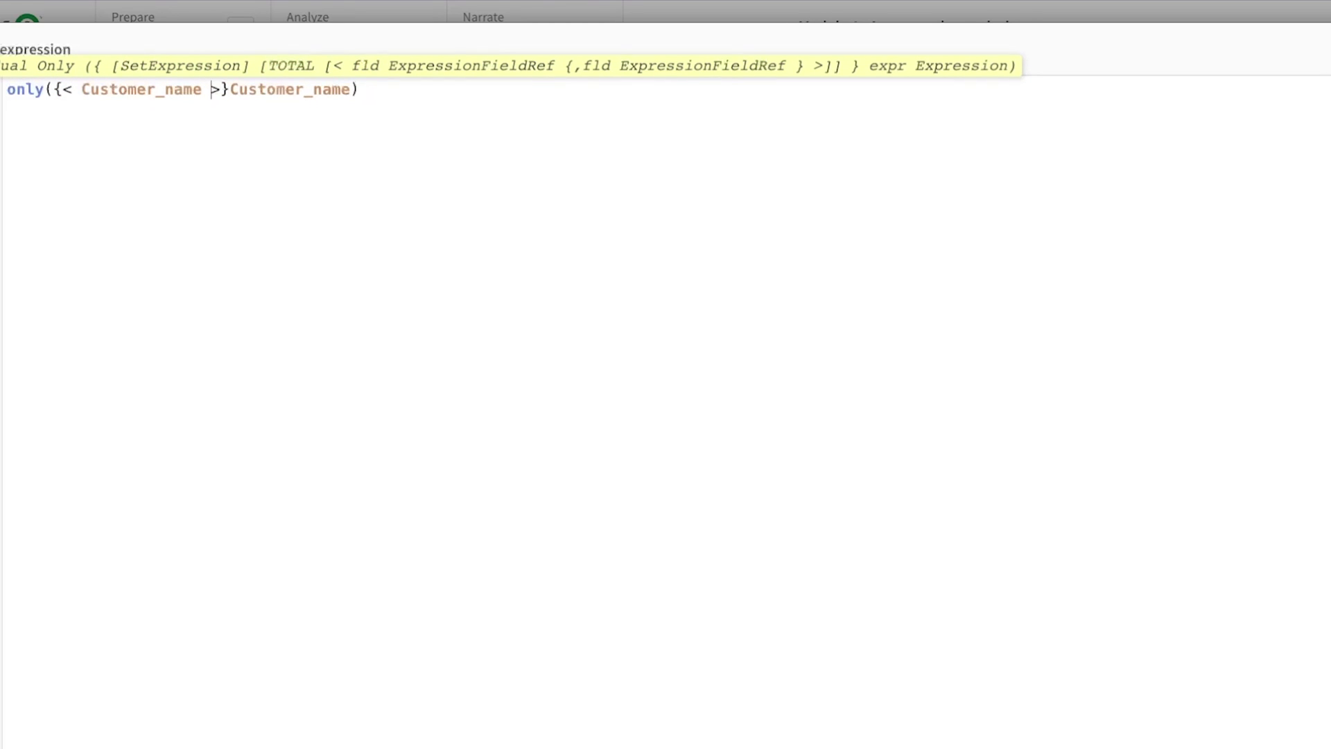
text({})
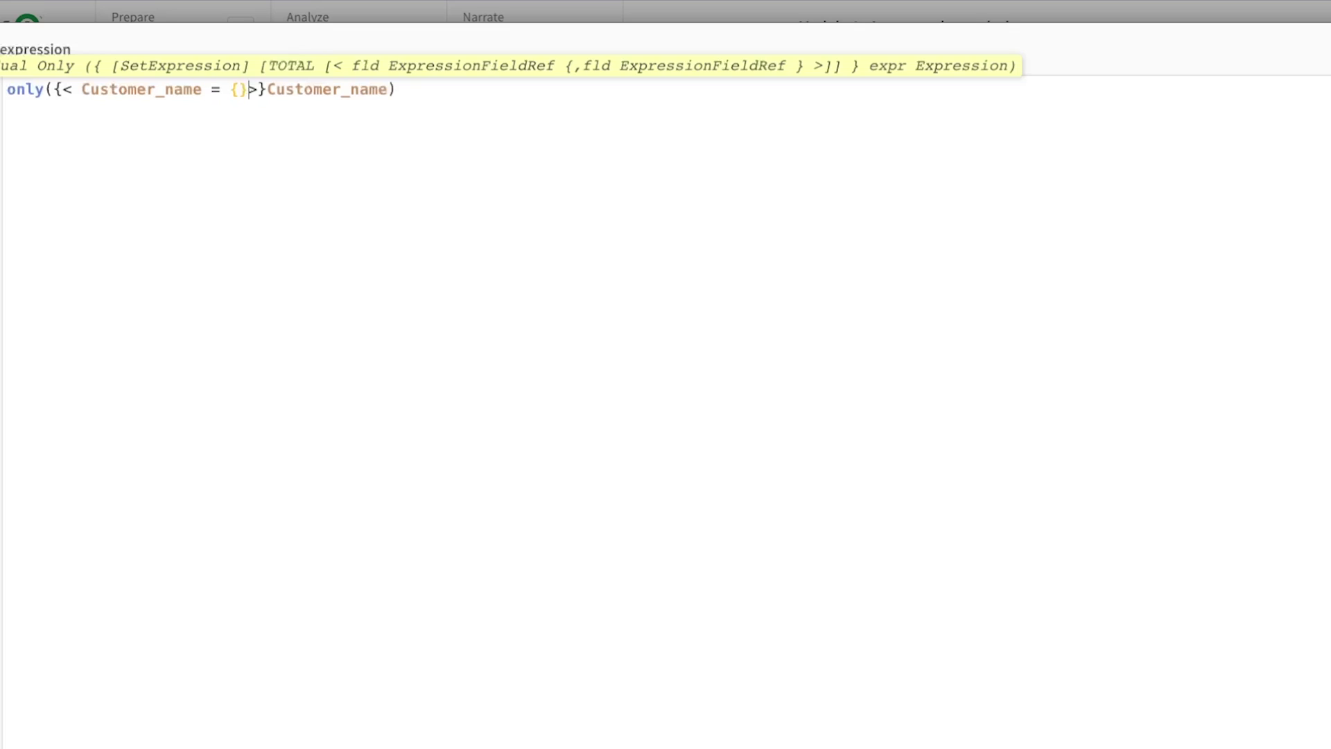
key(Left)
text("")
key(Left)
text({")
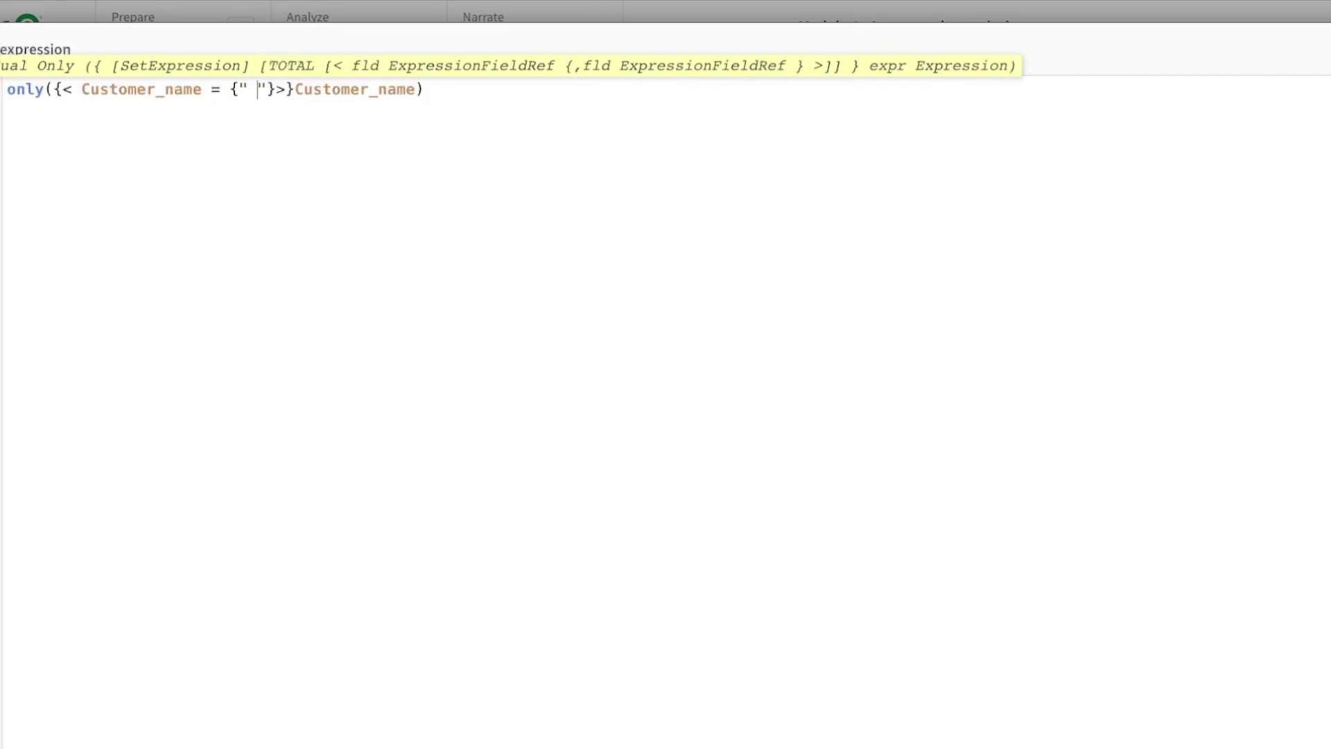
text(=(Rank(Sum(S)
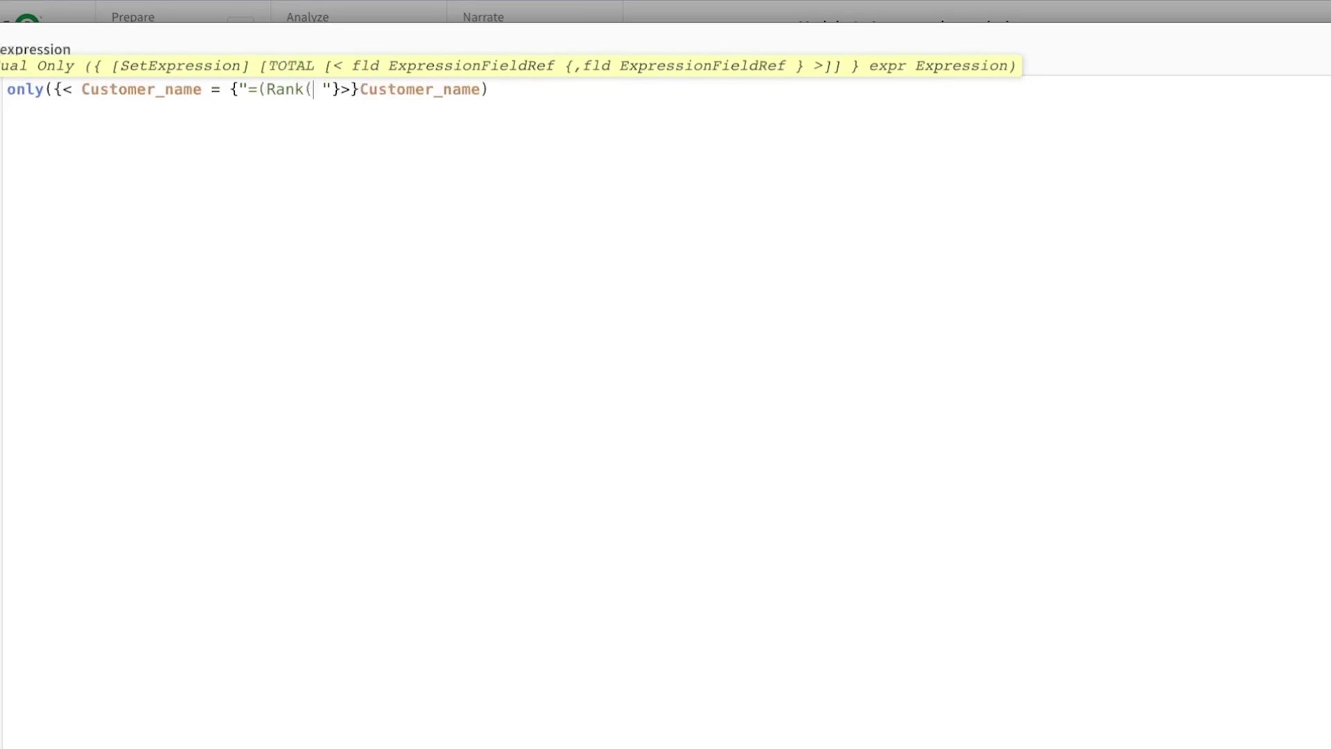
text(alesAmount))
text())=1)
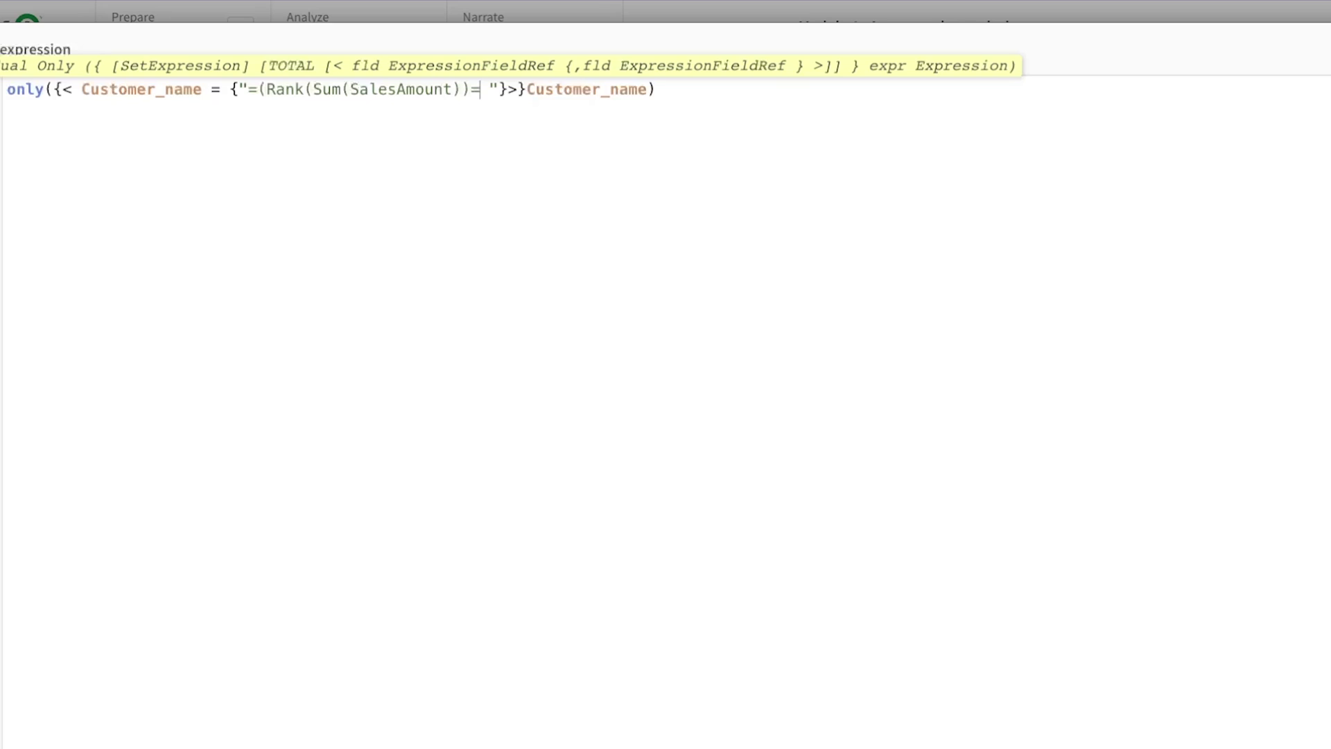
key(Left)
key(Left)
text())
key(Right)
key(Right)
key(Delete)
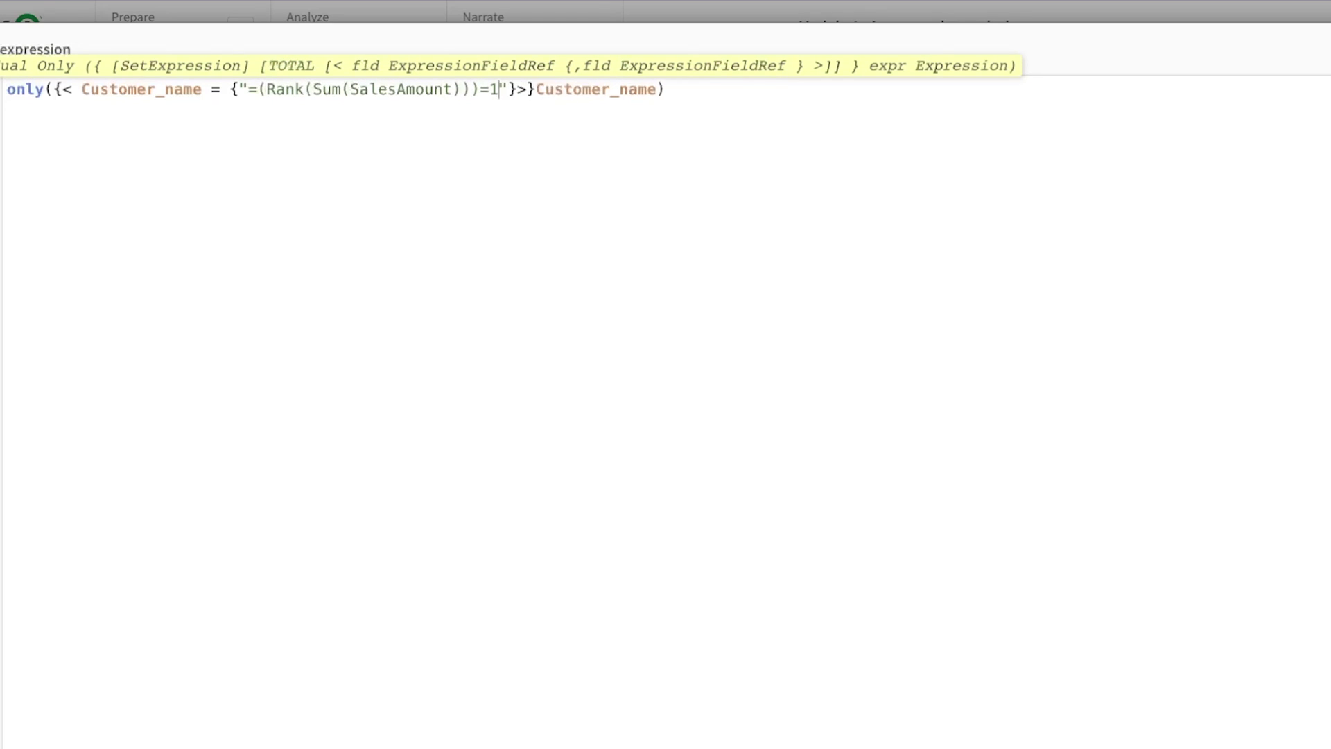
click(1262, 713)
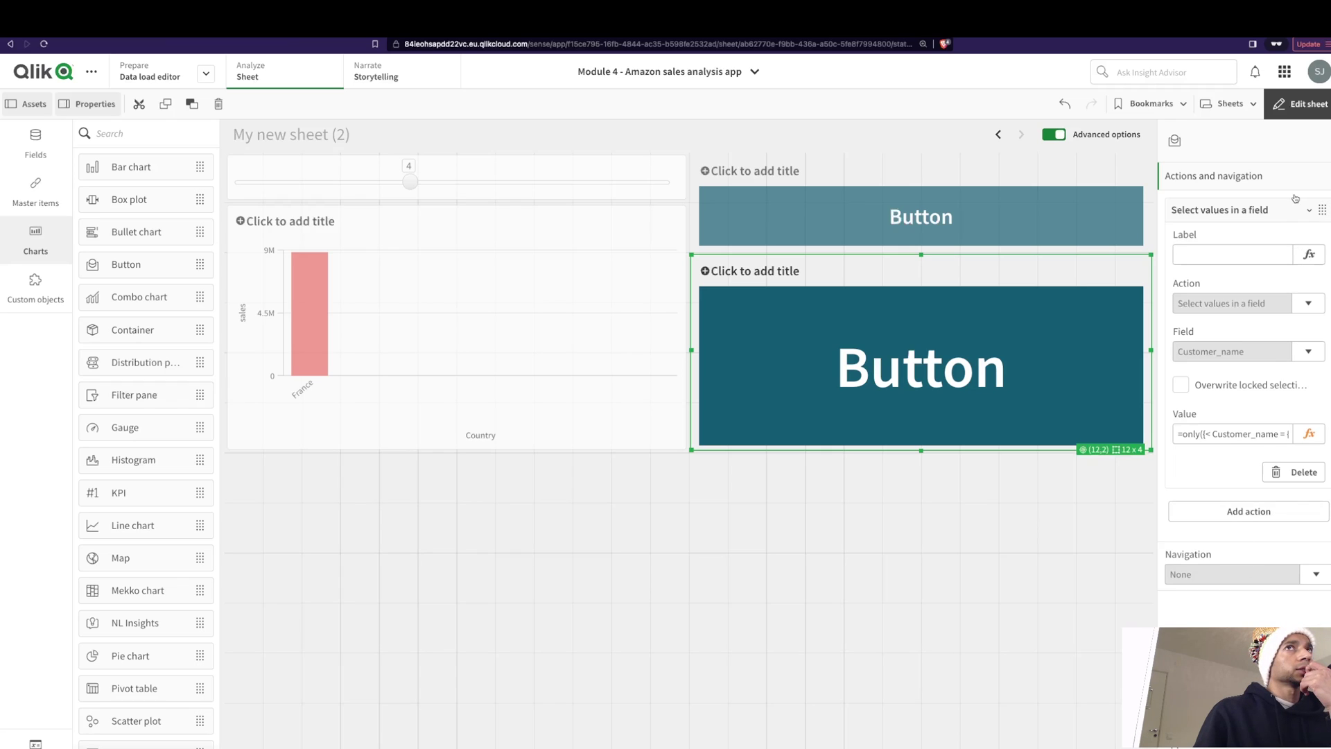
Clear selections, test the large button's top-customer selection, then reselect it in edit mode.
click(1300, 104)
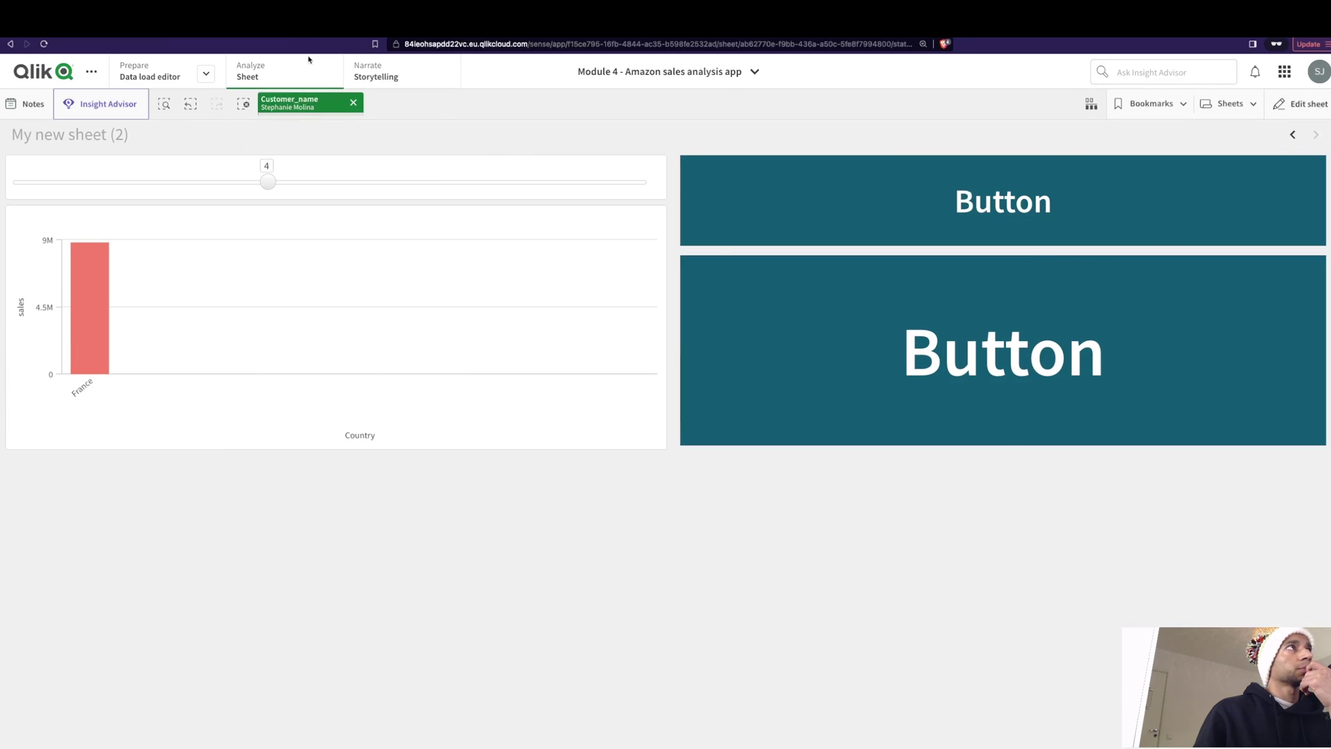
click(353, 103)
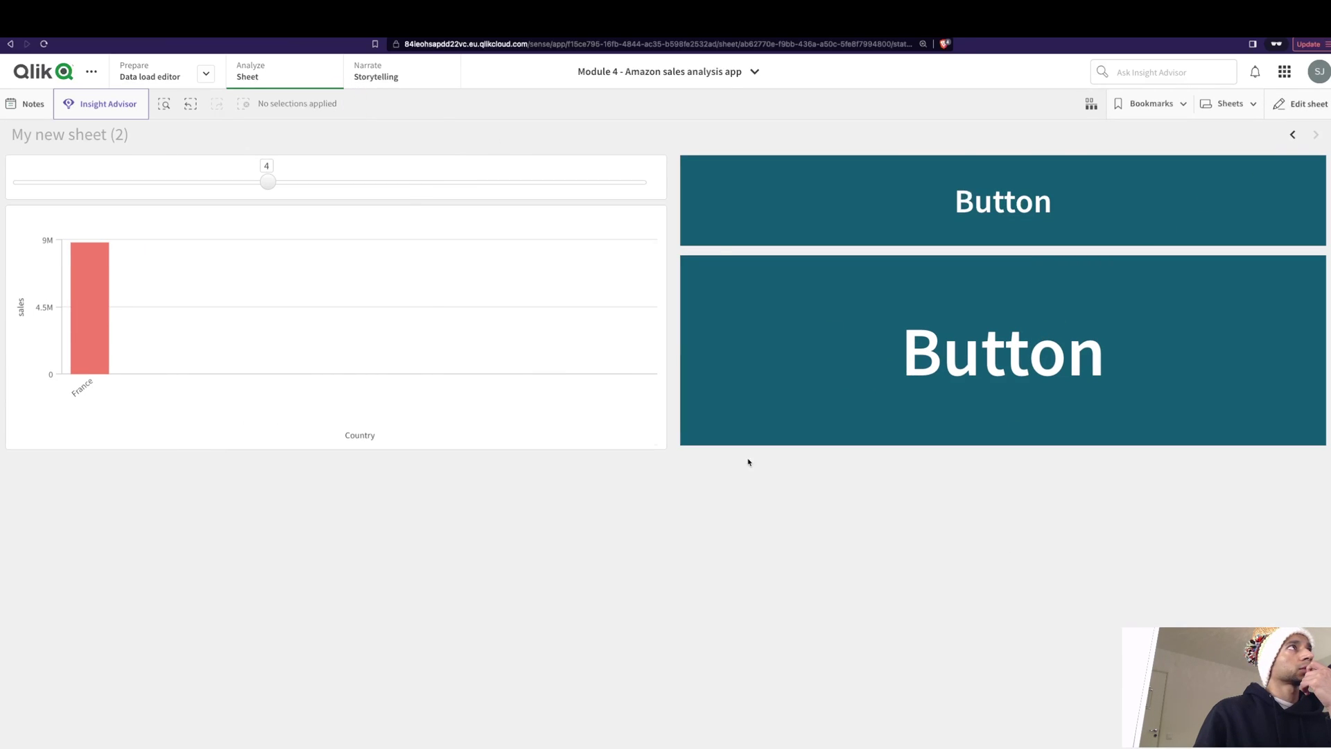
click(872, 360)
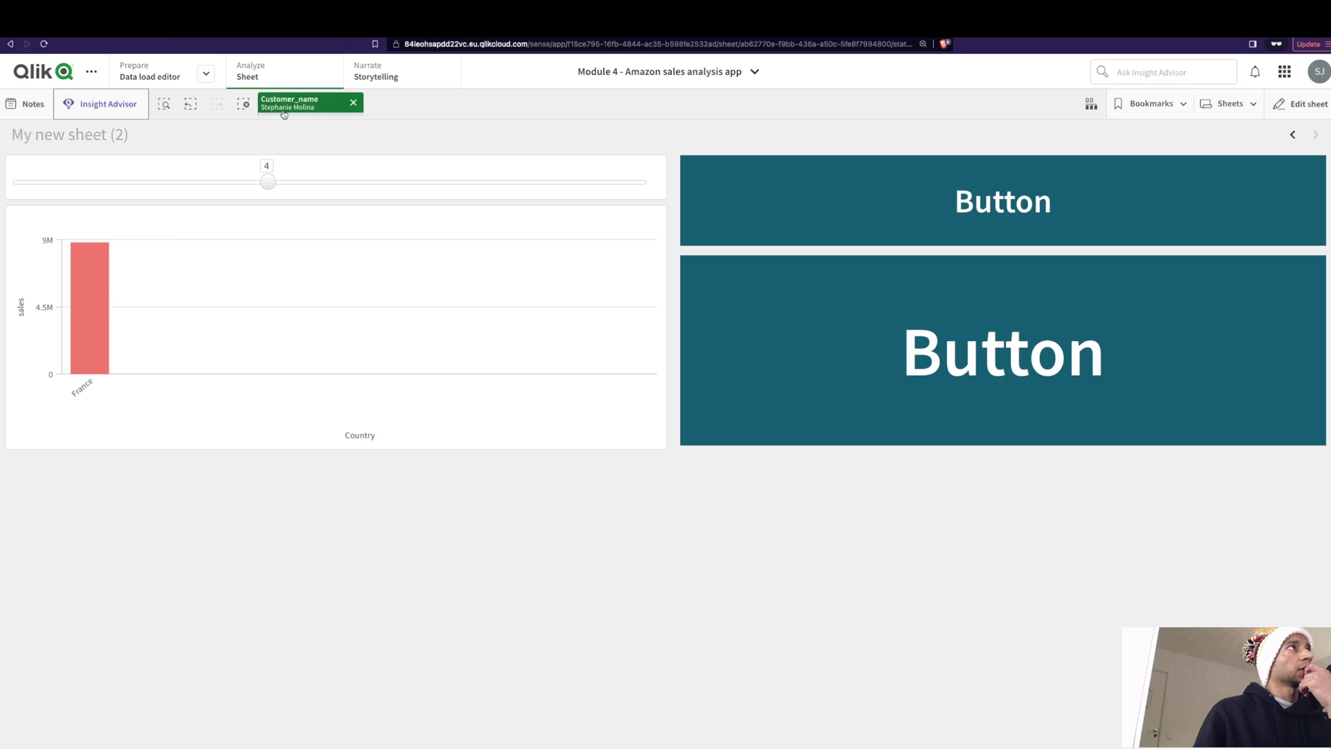
click(1315, 106)
click(1039, 356)
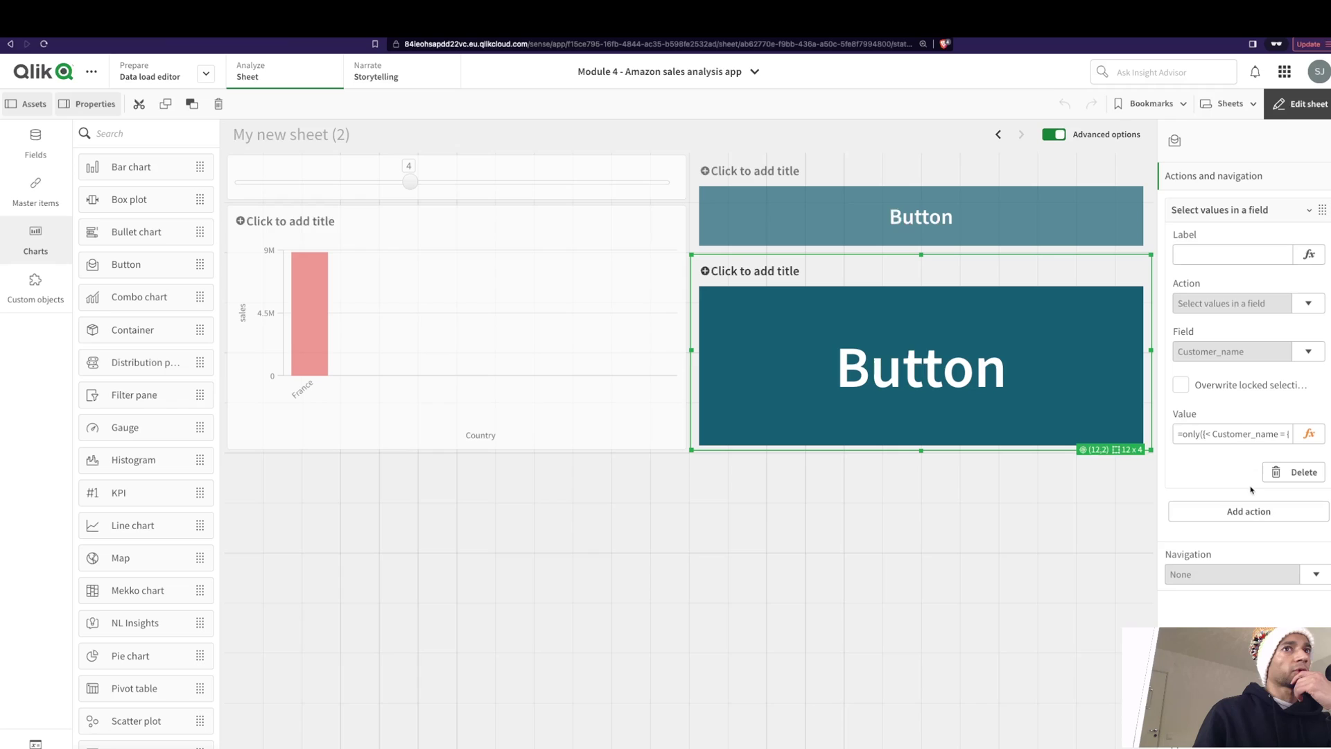
Label the large button 'Top Ranked customer' and set navigation to 'Go to a sheet defined by sheet ID'.
click(1199, 614)
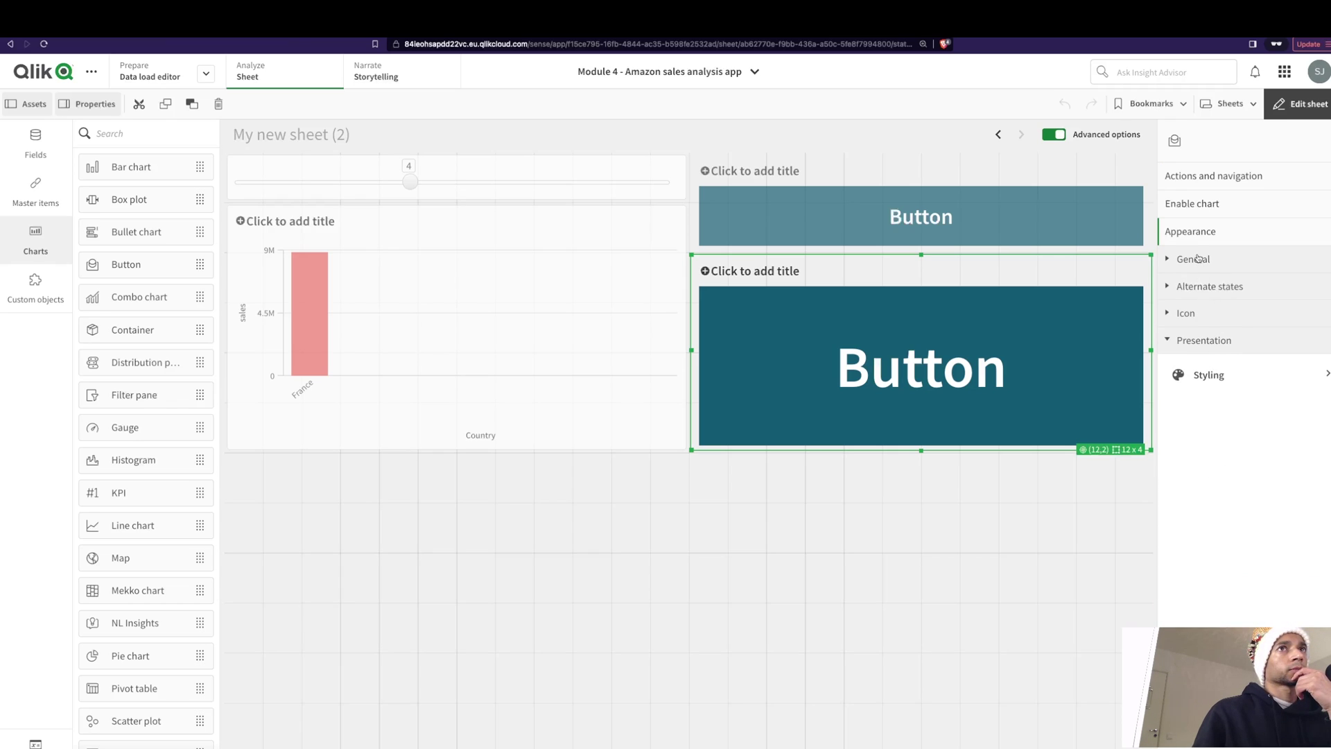
click(1195, 261)
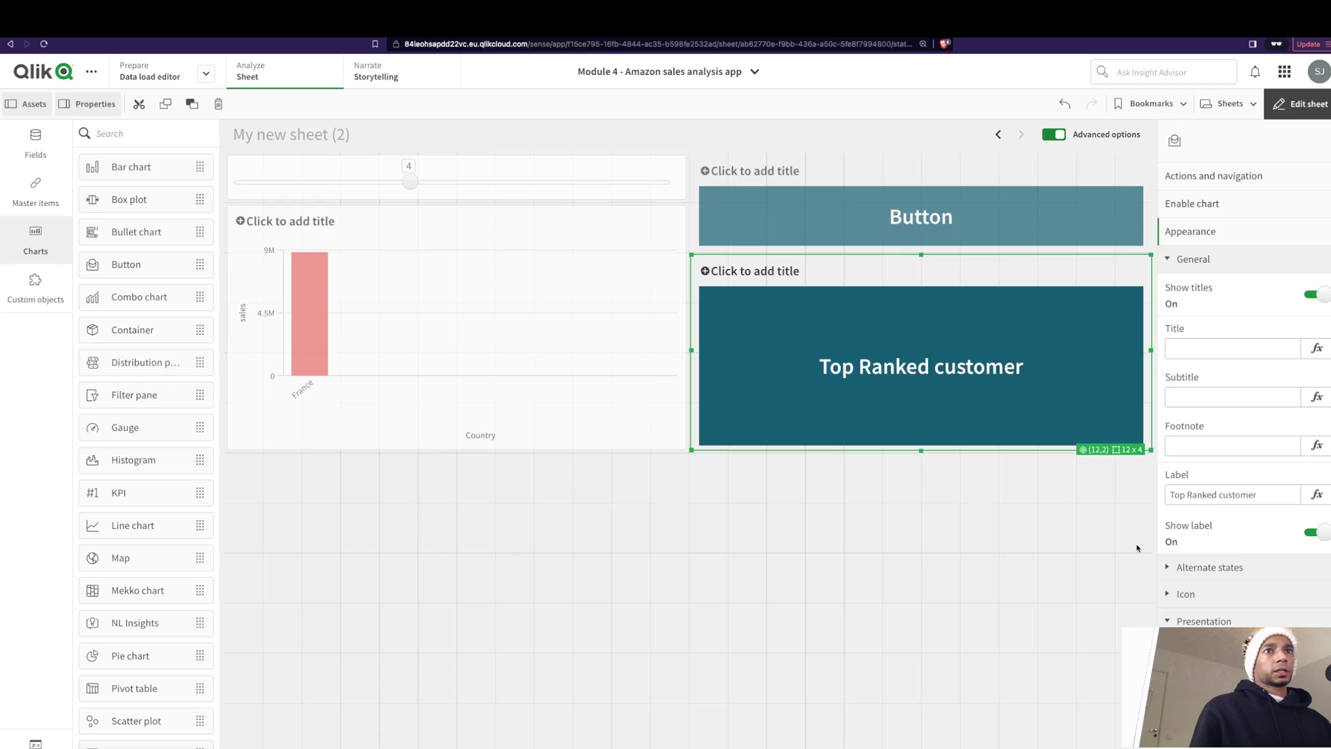
click(1203, 177)
click(1277, 584)
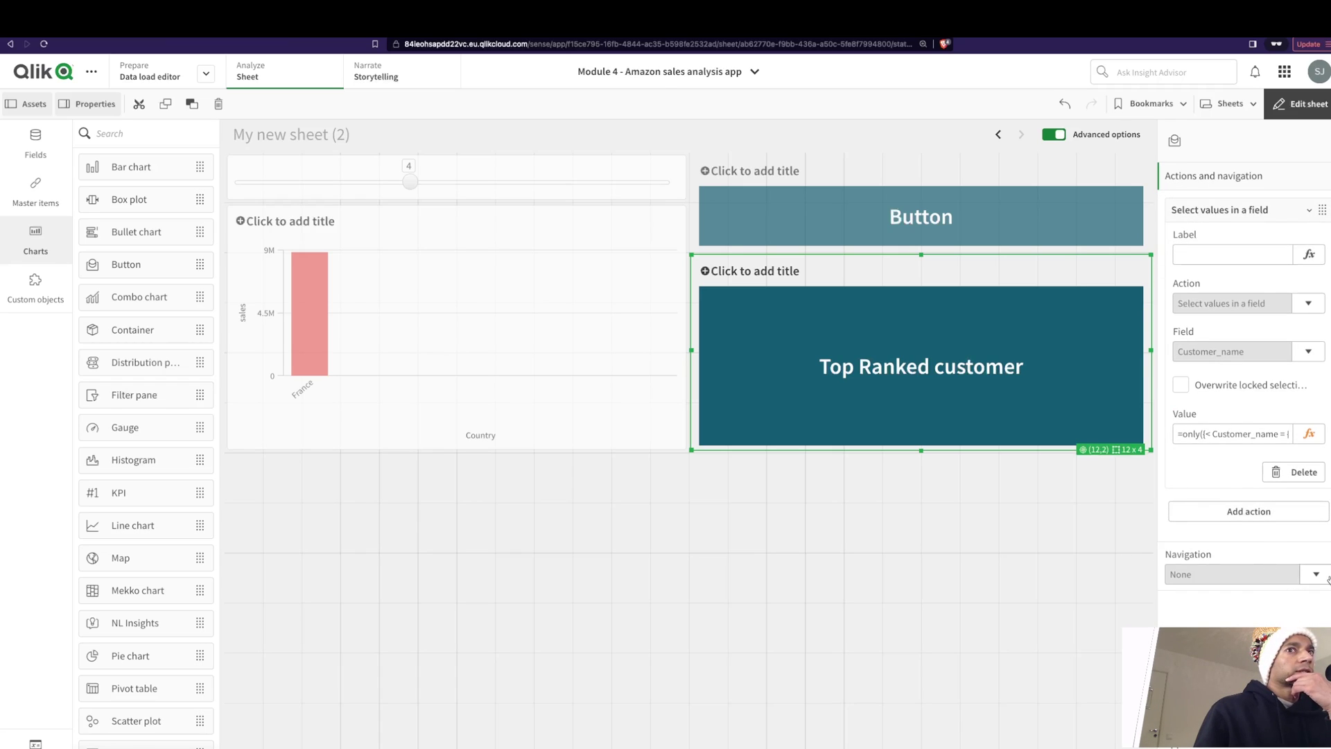
scroll(1240, 489, down, 1)
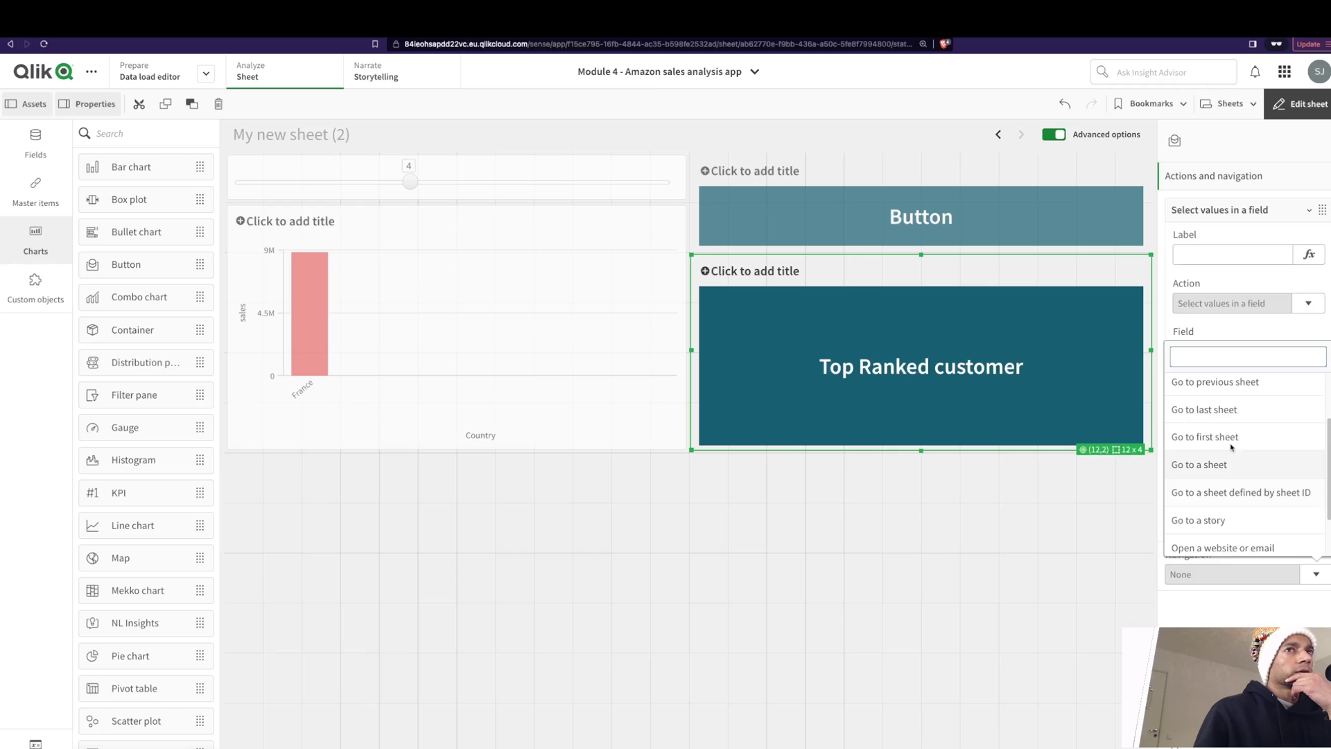
scroll(1248, 468, down, 2)
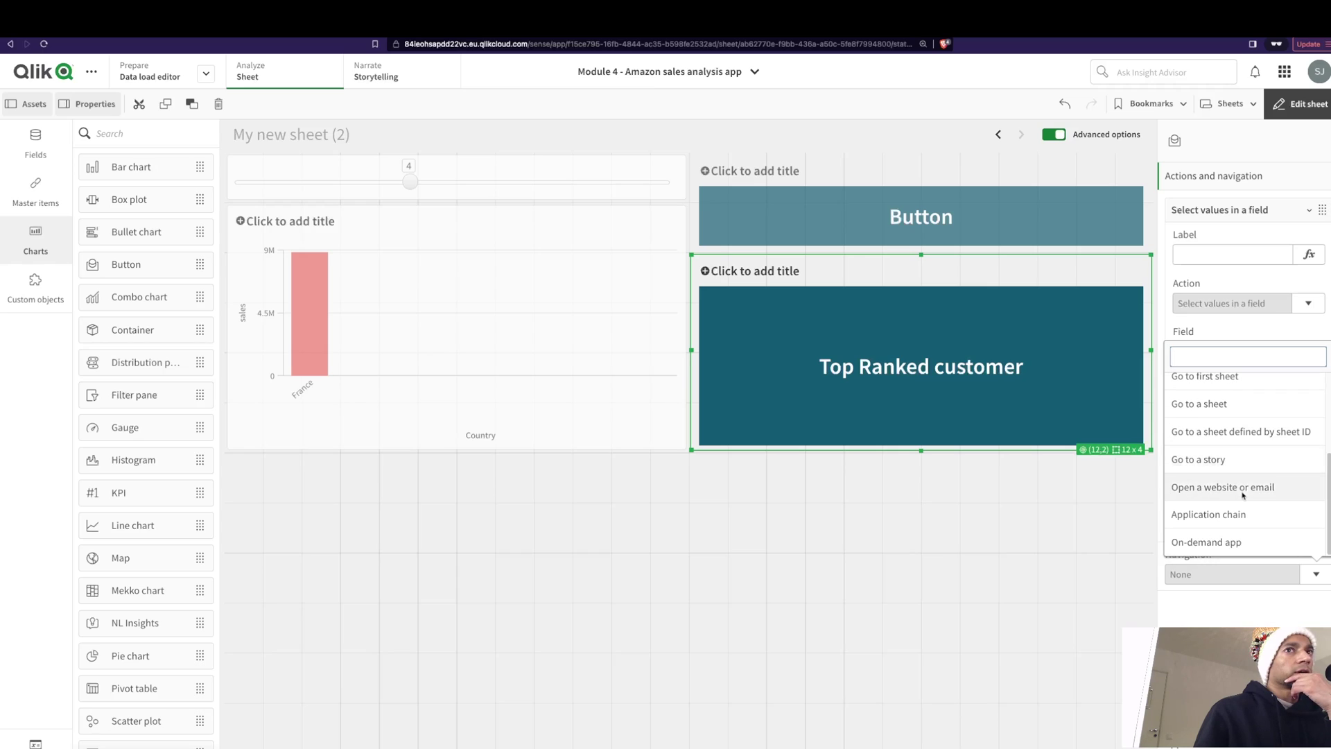
click(1242, 438)
click(1069, 608)
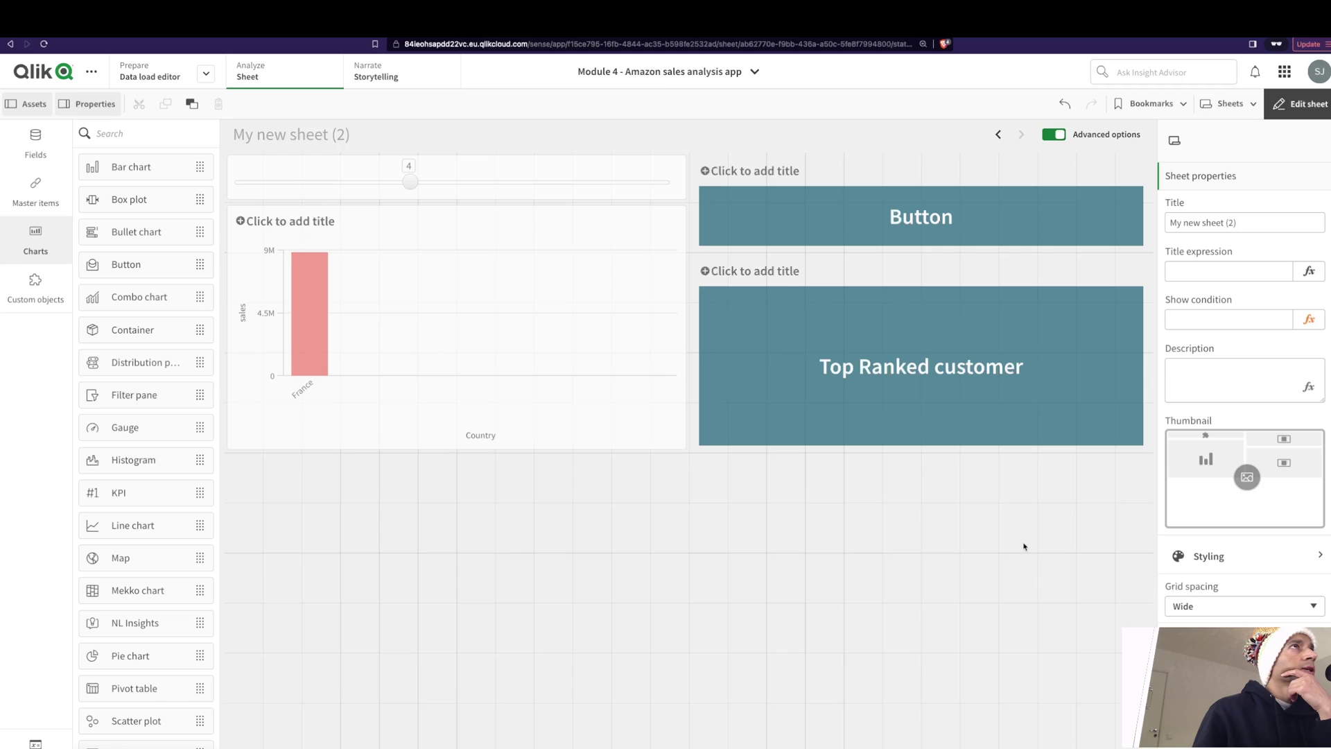
Locate the current sheet's ID after /sheet/ in the page address, then bring up the sheet list.
click(445, 44)
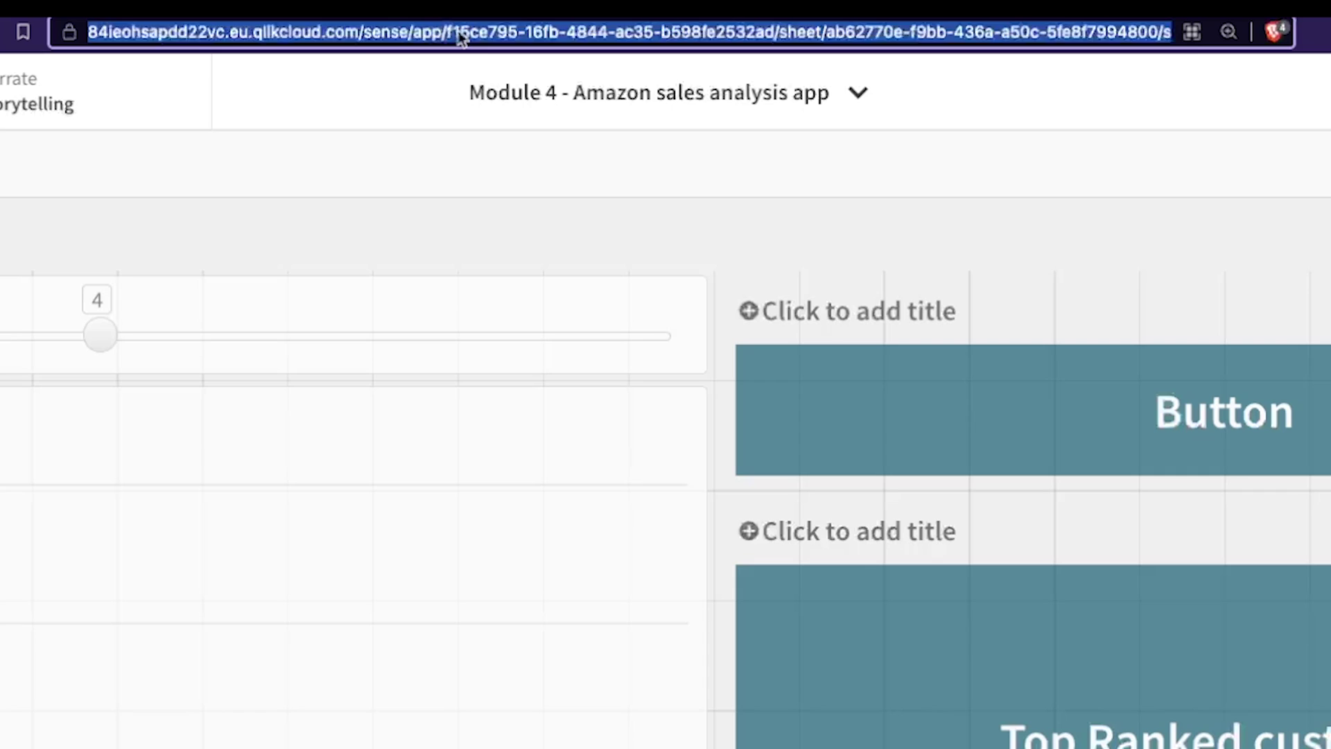
click(456, 33)
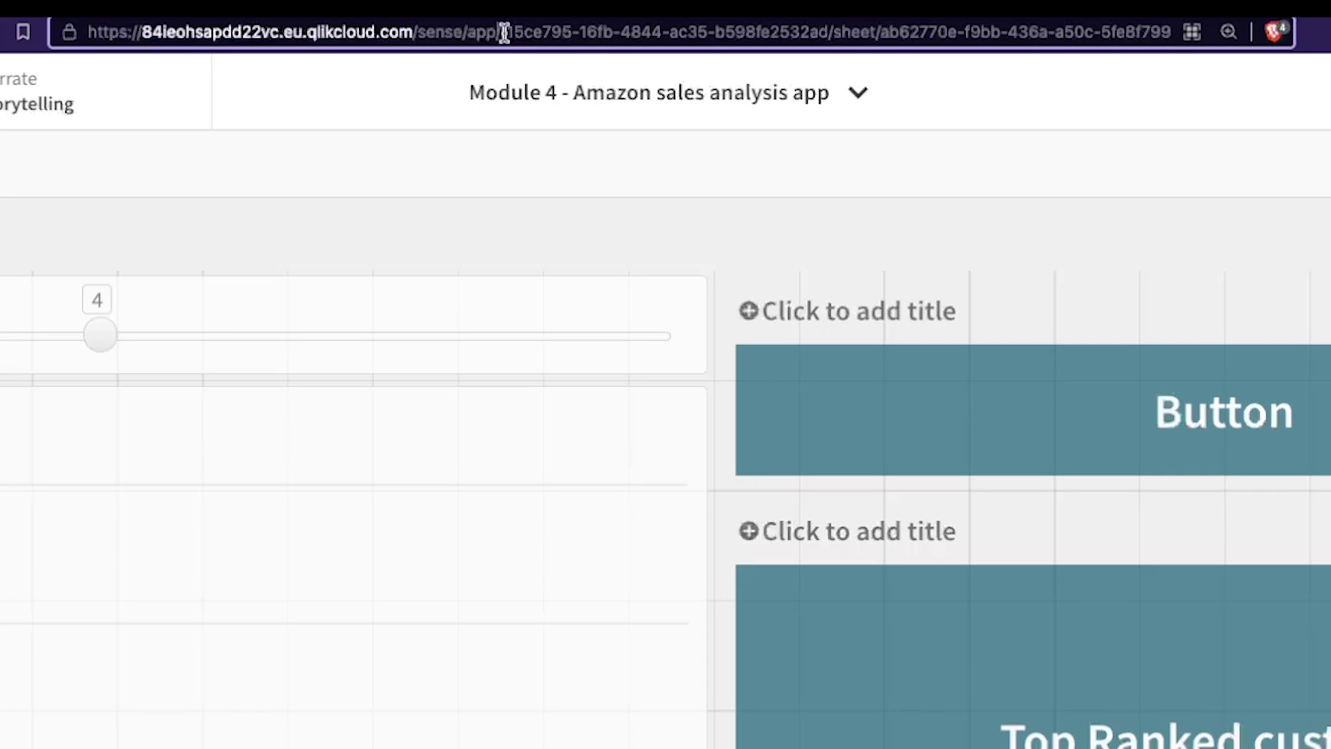
drag(504, 33, 733, 34)
double_click(734, 32)
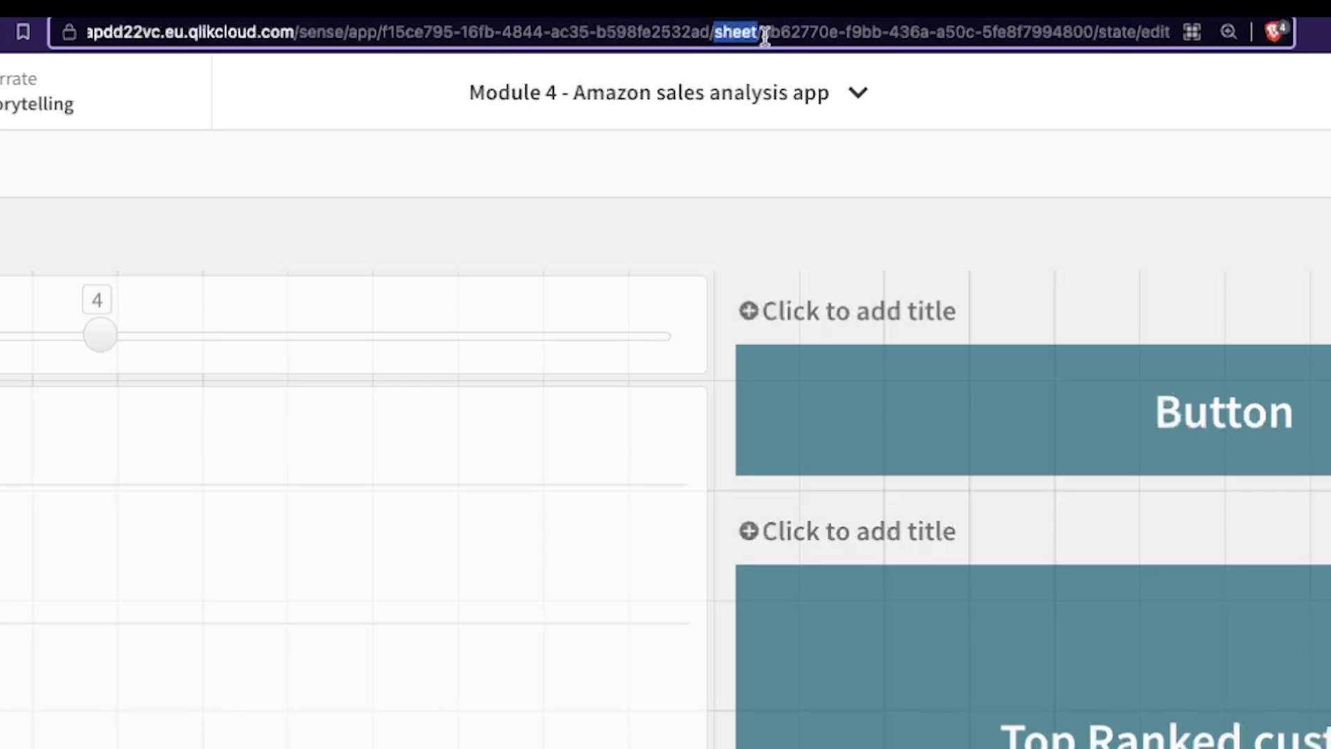
drag(761, 35, 1101, 33)
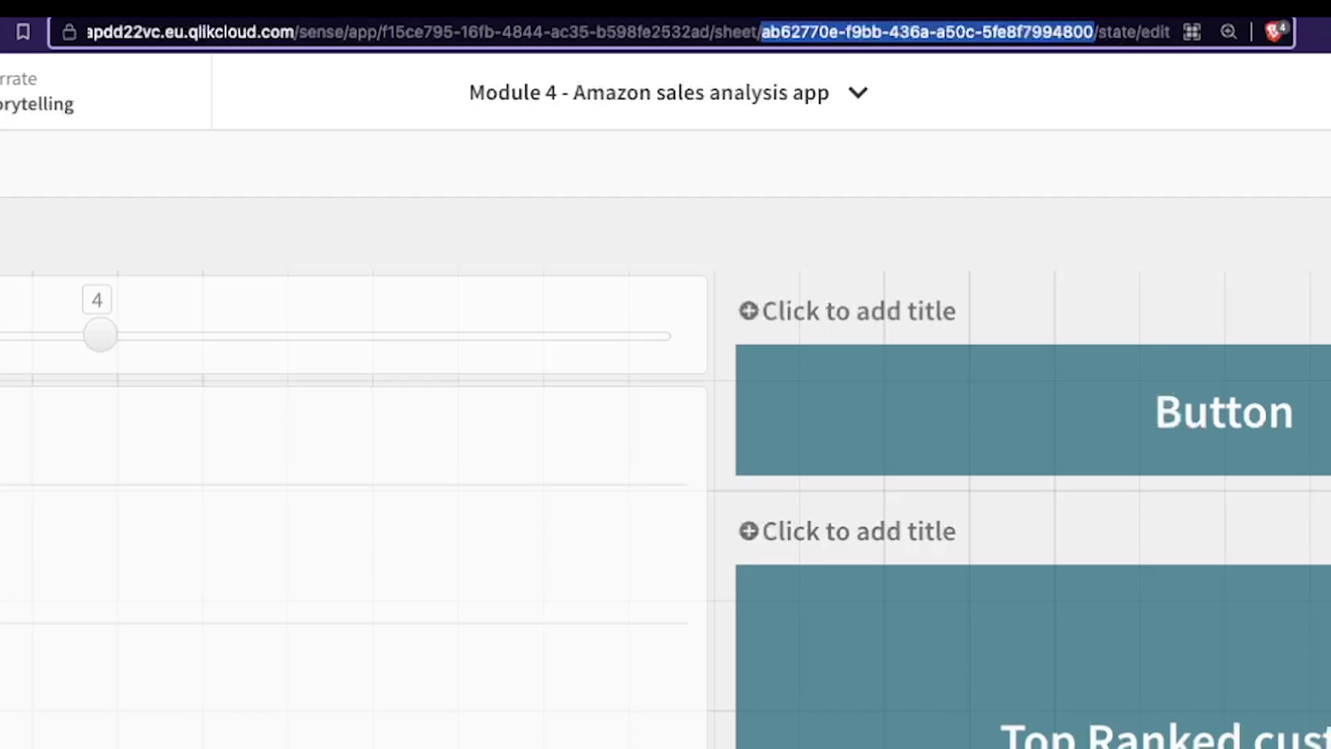
key(Return)
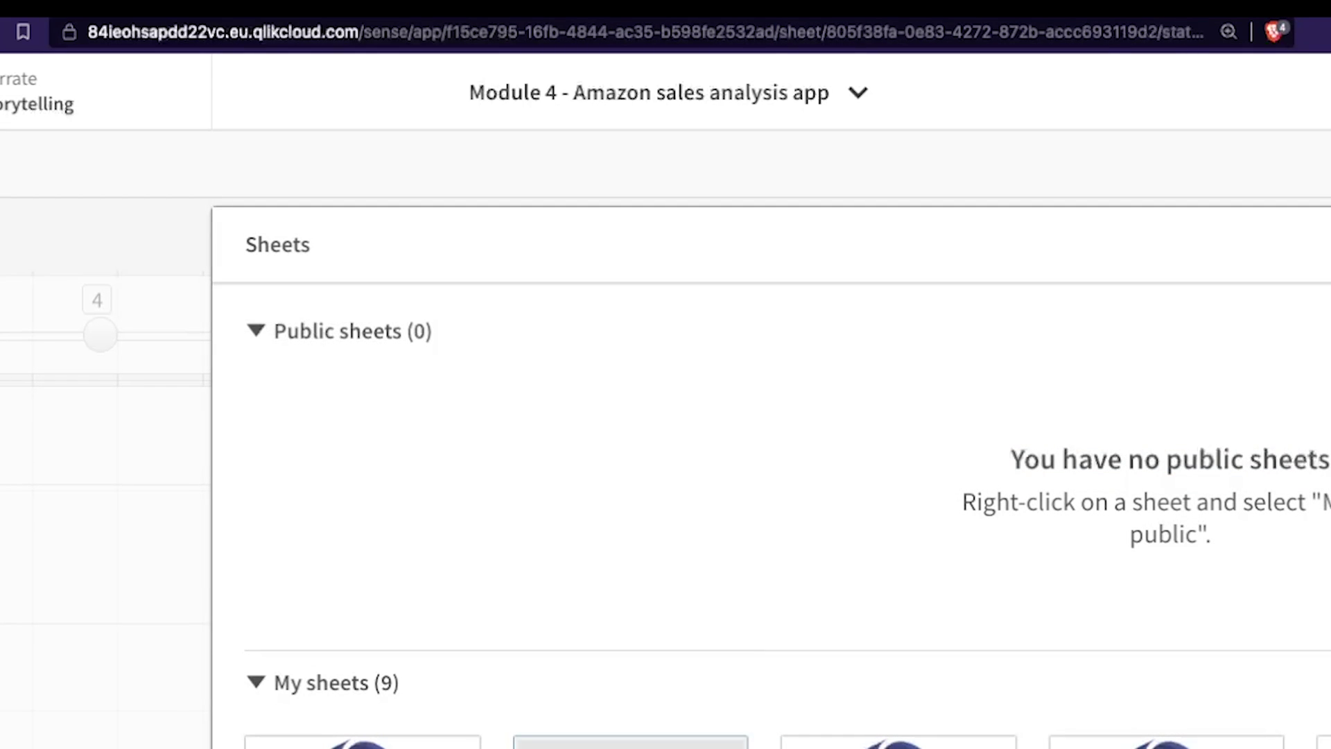
Select the detail table sheet's ID in the page address.
click(851, 28)
click(860, 39)
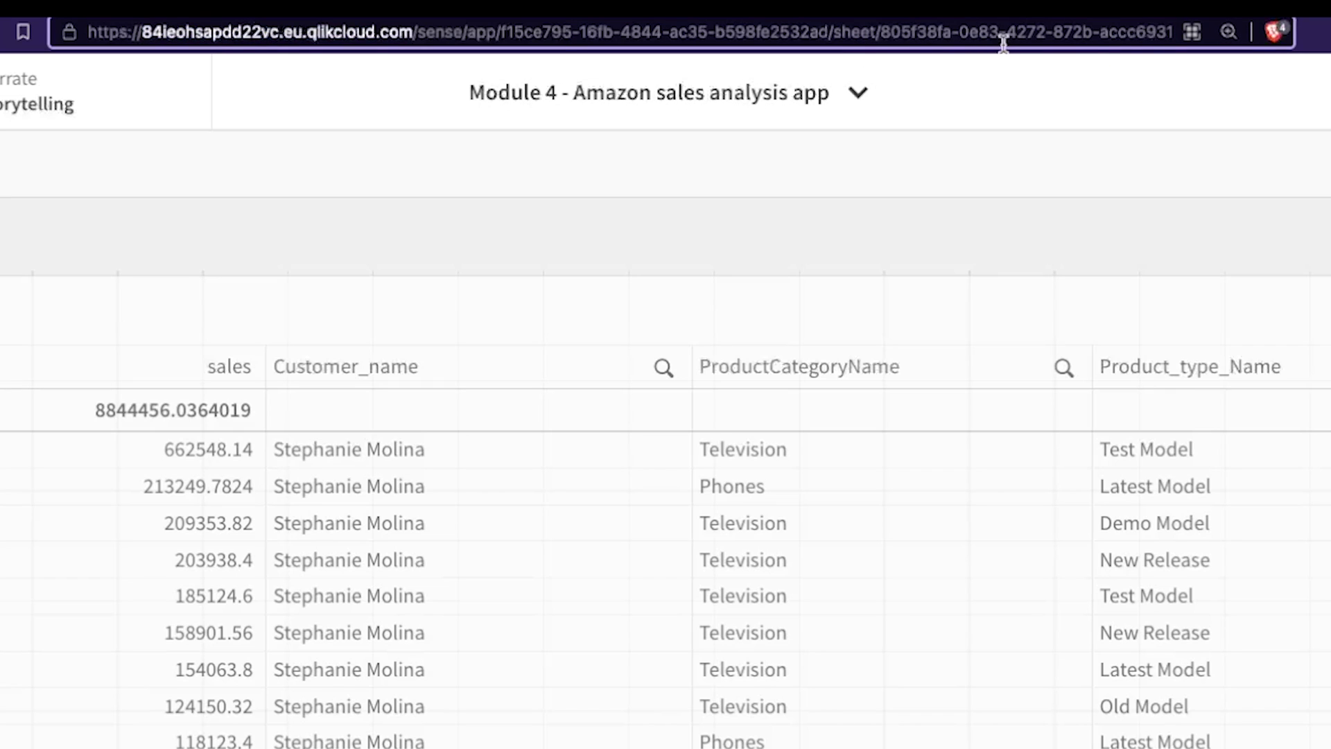
drag(882, 34, 1093, 40)
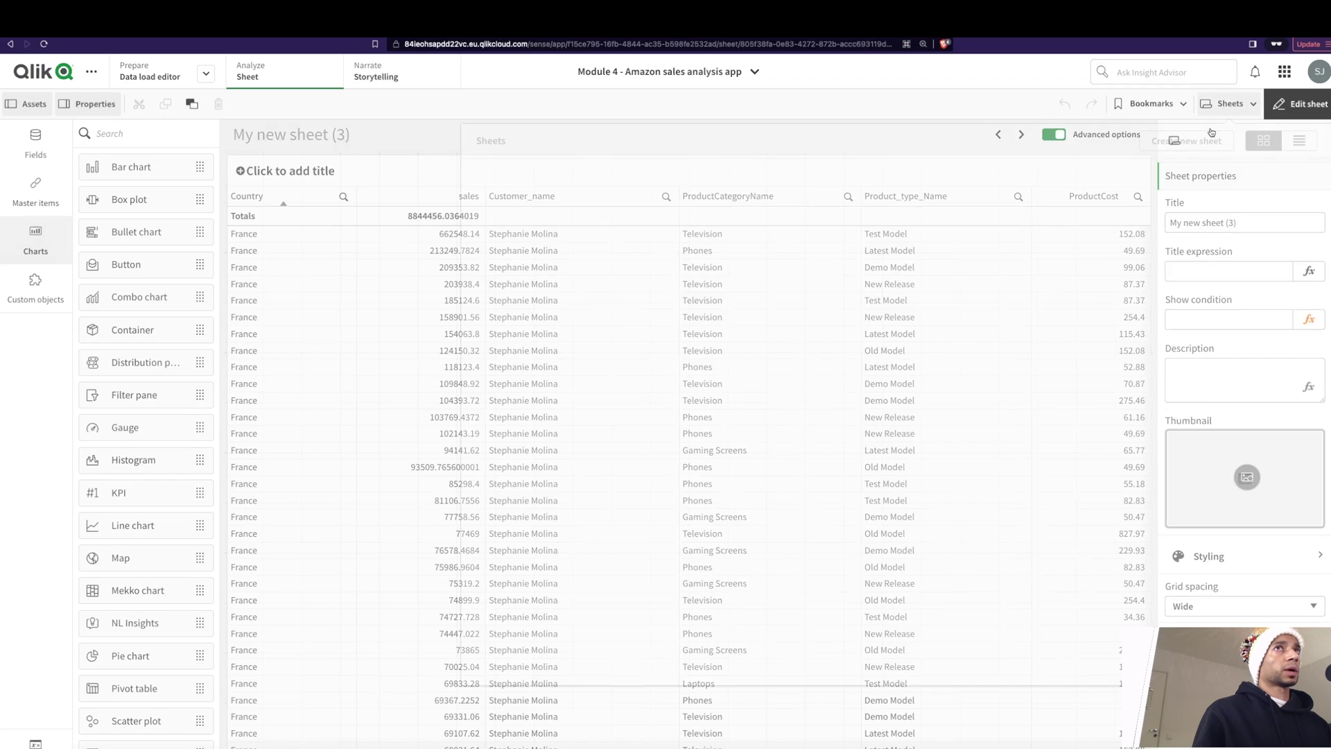
Paste that ID into the Top Ranked customer button's Sheet field on My new sheet (2).
click(1230, 103)
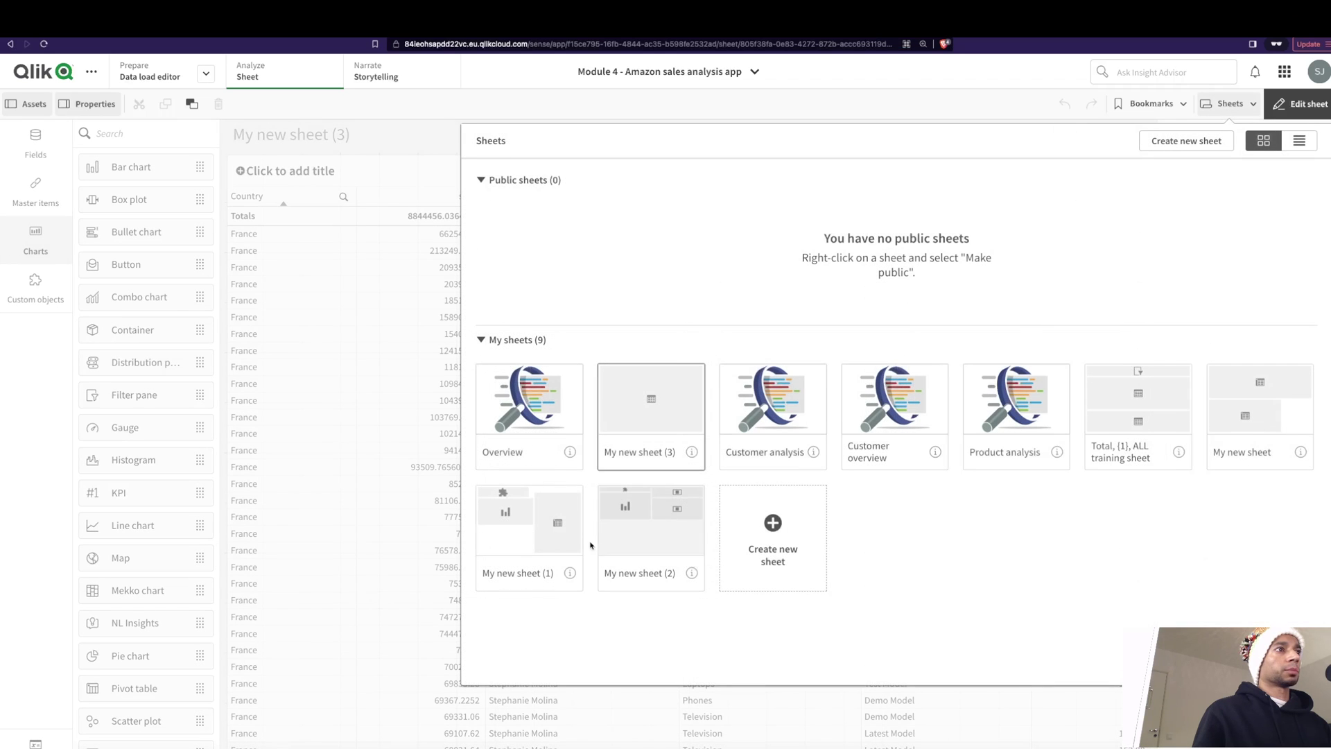
click(639, 538)
click(1025, 431)
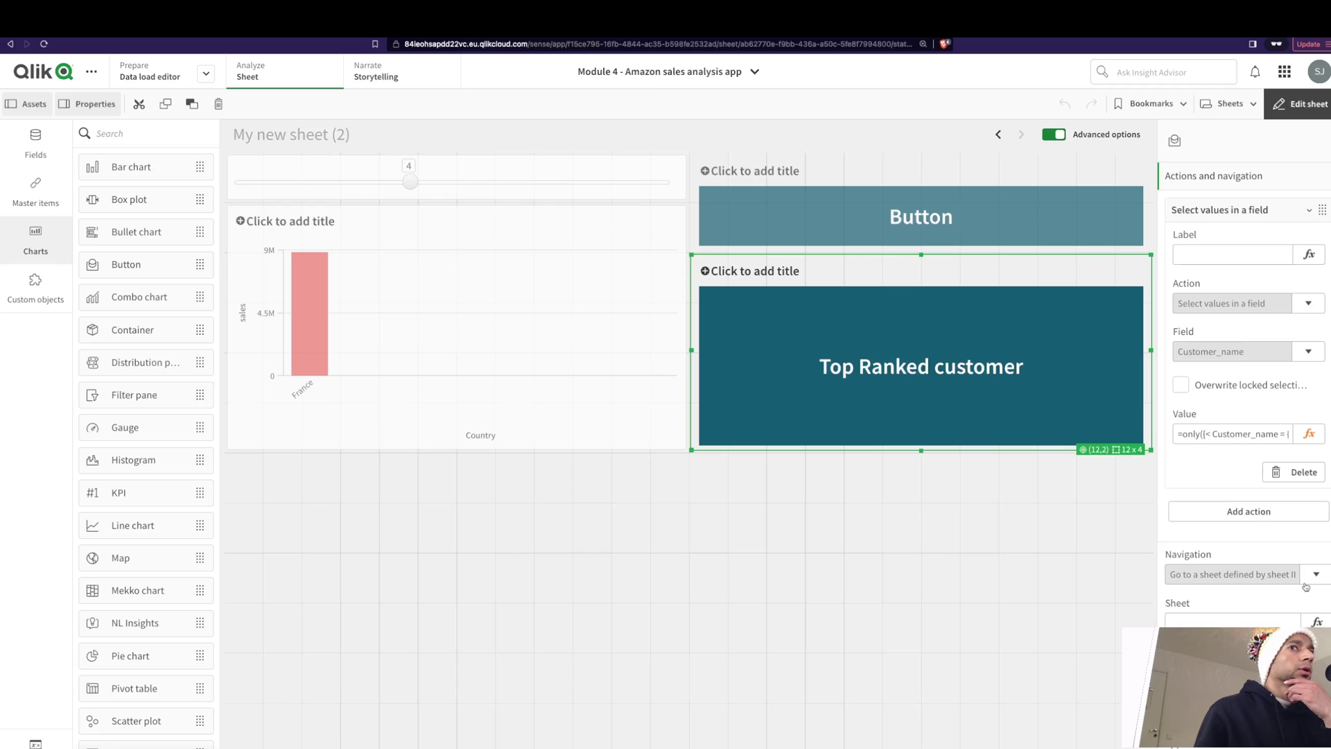
click(1274, 621)
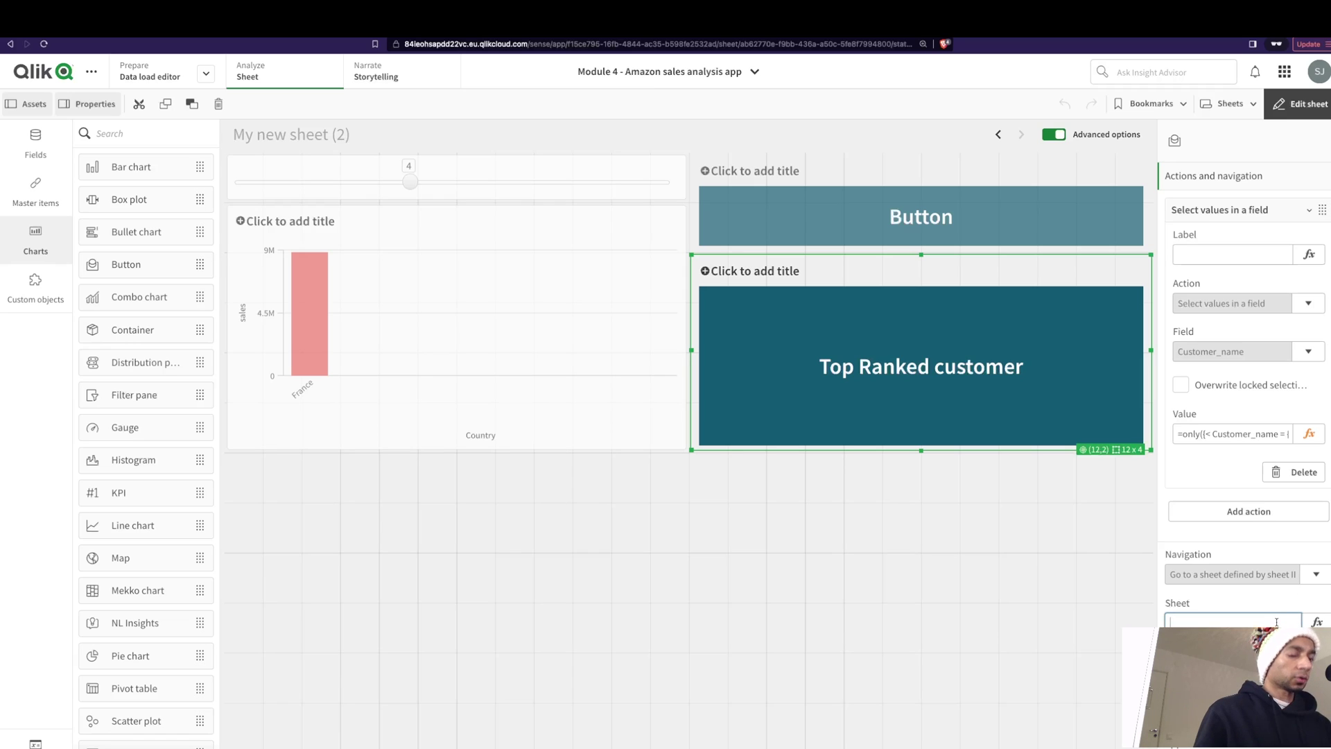
key(ctrl+v)
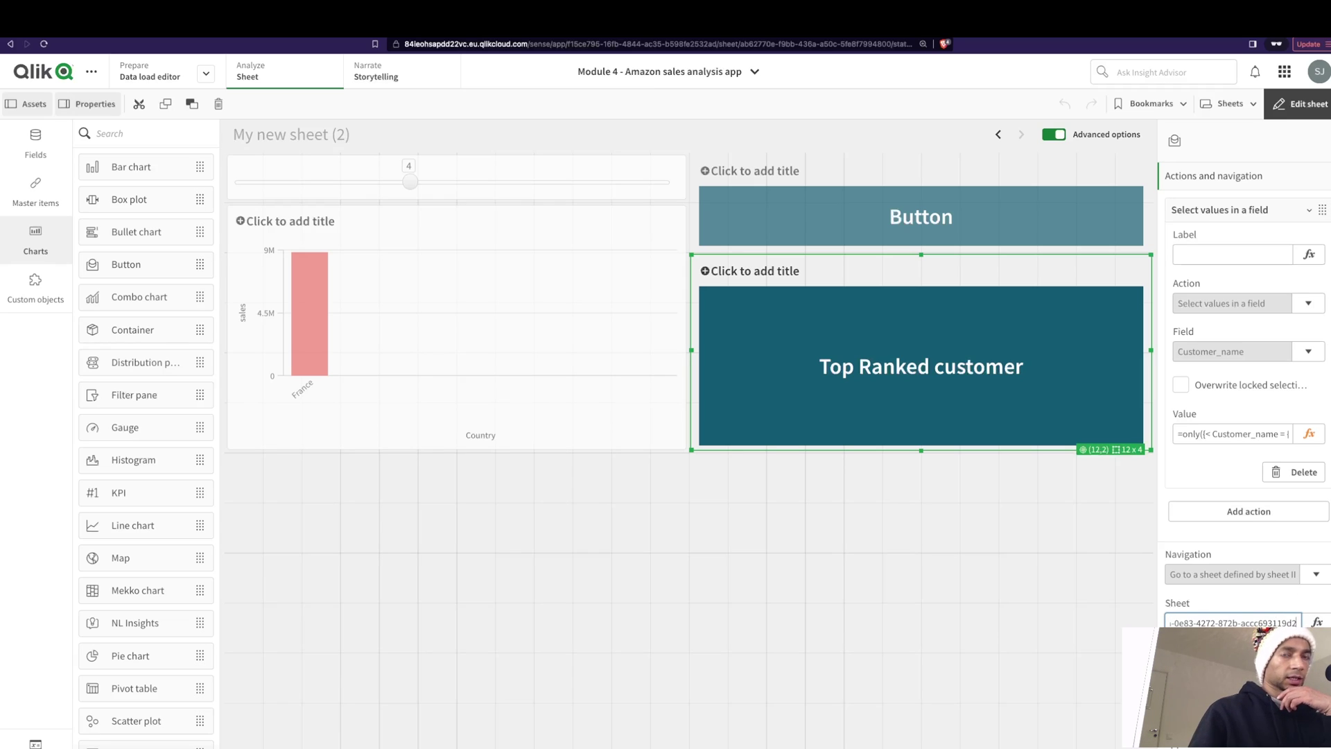
Exit edit mode and remove the Customer_name selection.
click(1296, 103)
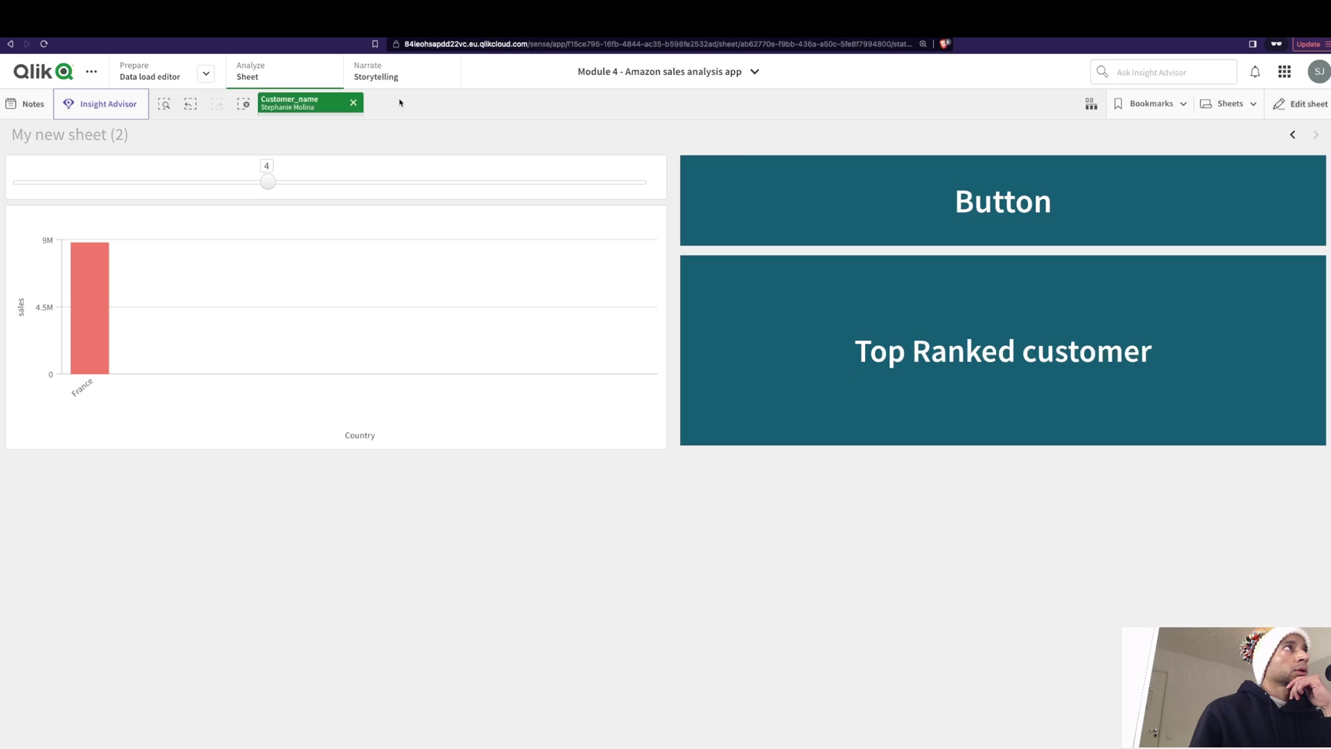
click(353, 102)
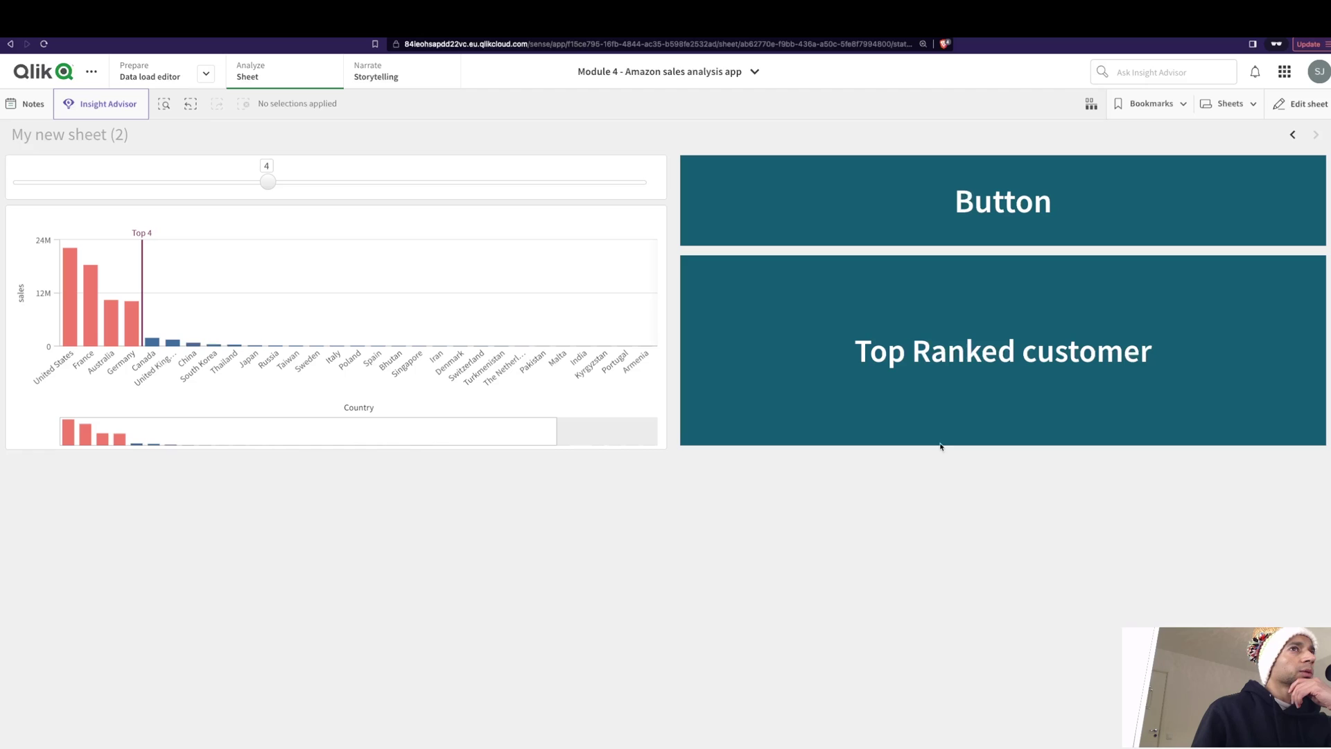
Press Top Ranked customer and check My new sheet (3) lists only the top customer's France sales rows.
click(962, 378)
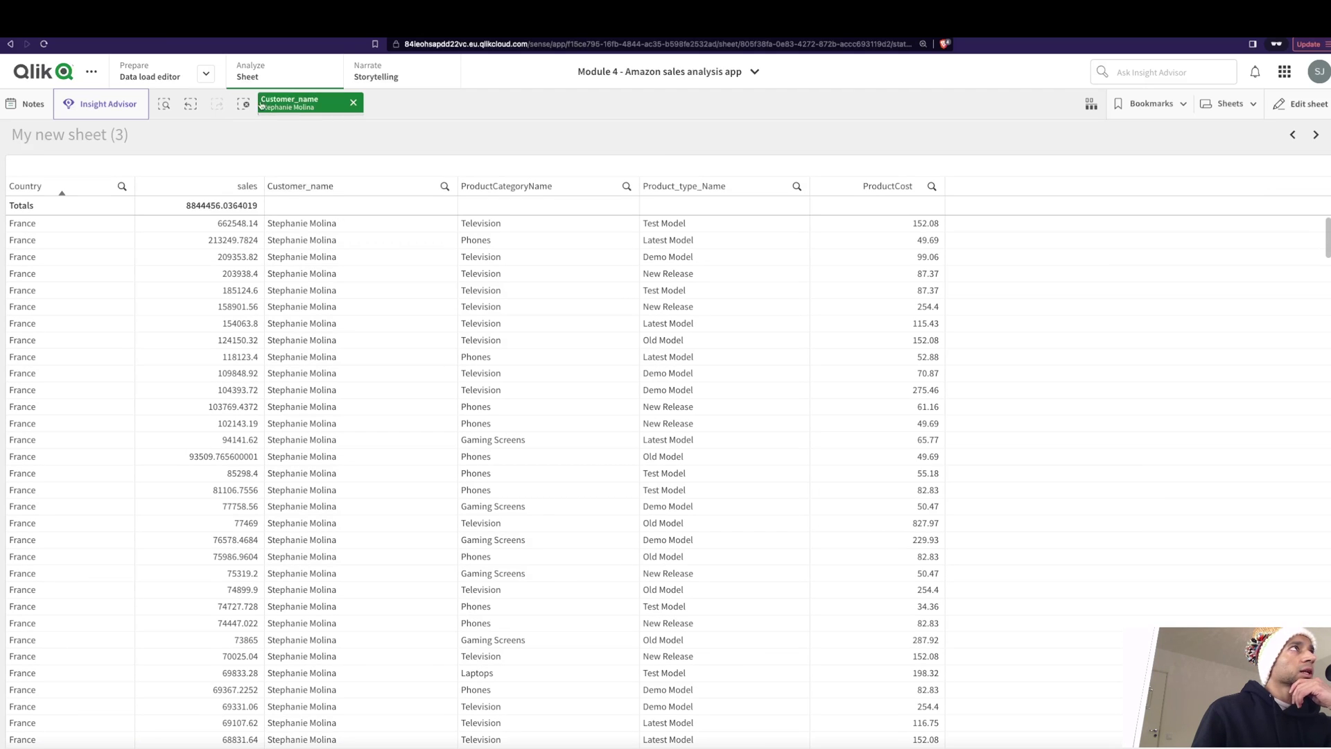
scroll(375, 488, down, 10)
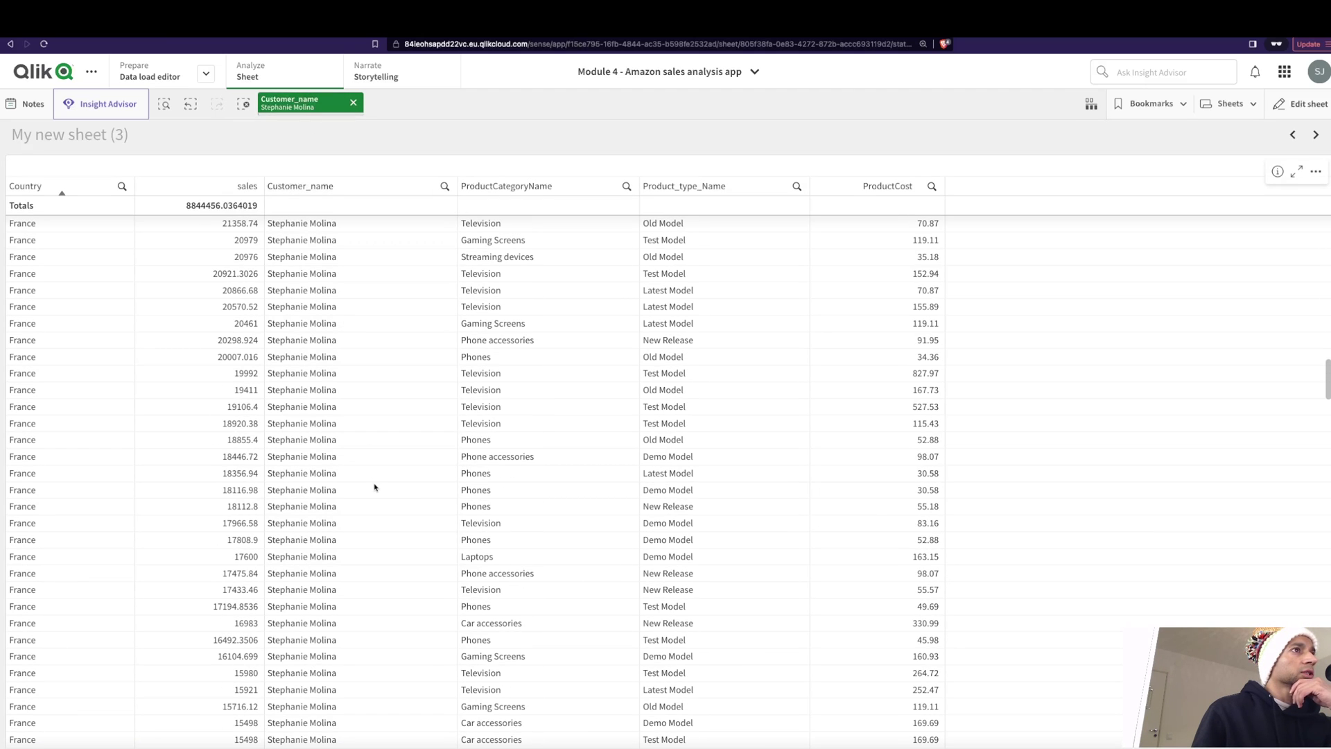
scroll(375, 486, down, 10)
click(1231, 103)
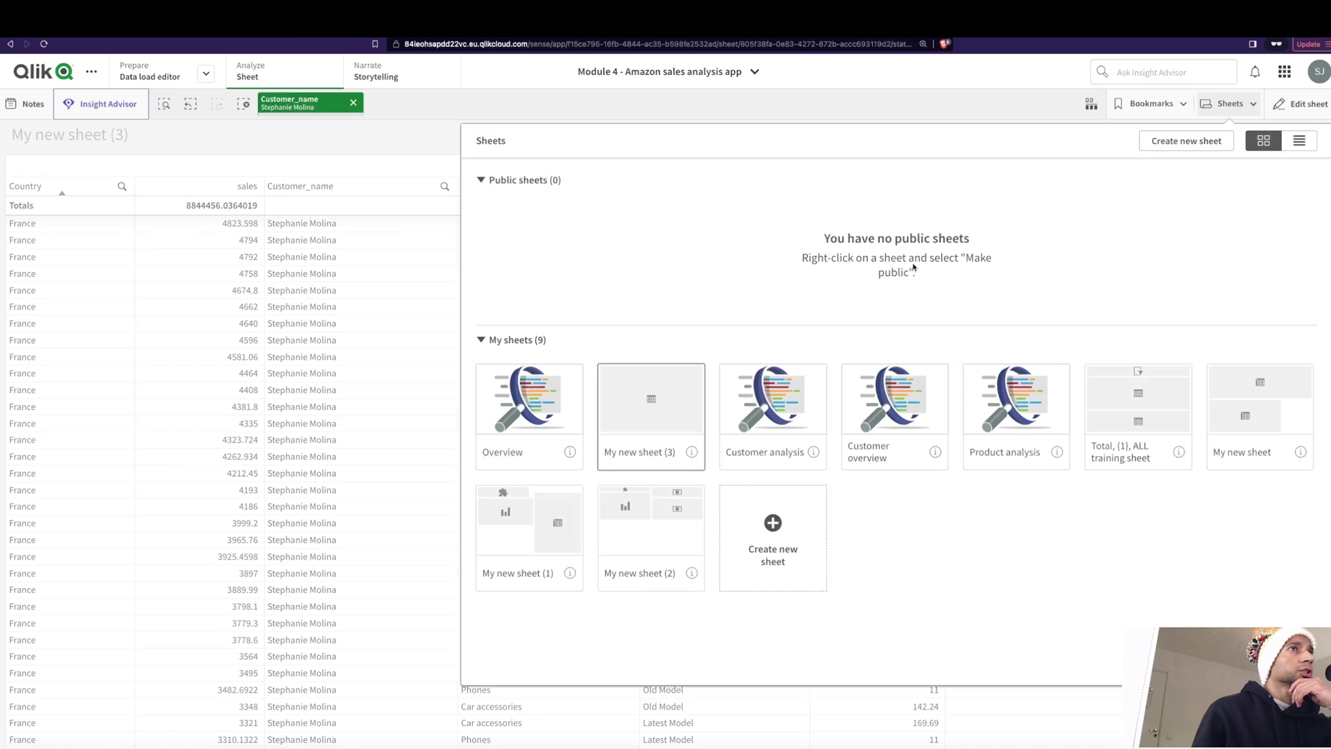
click(1232, 105)
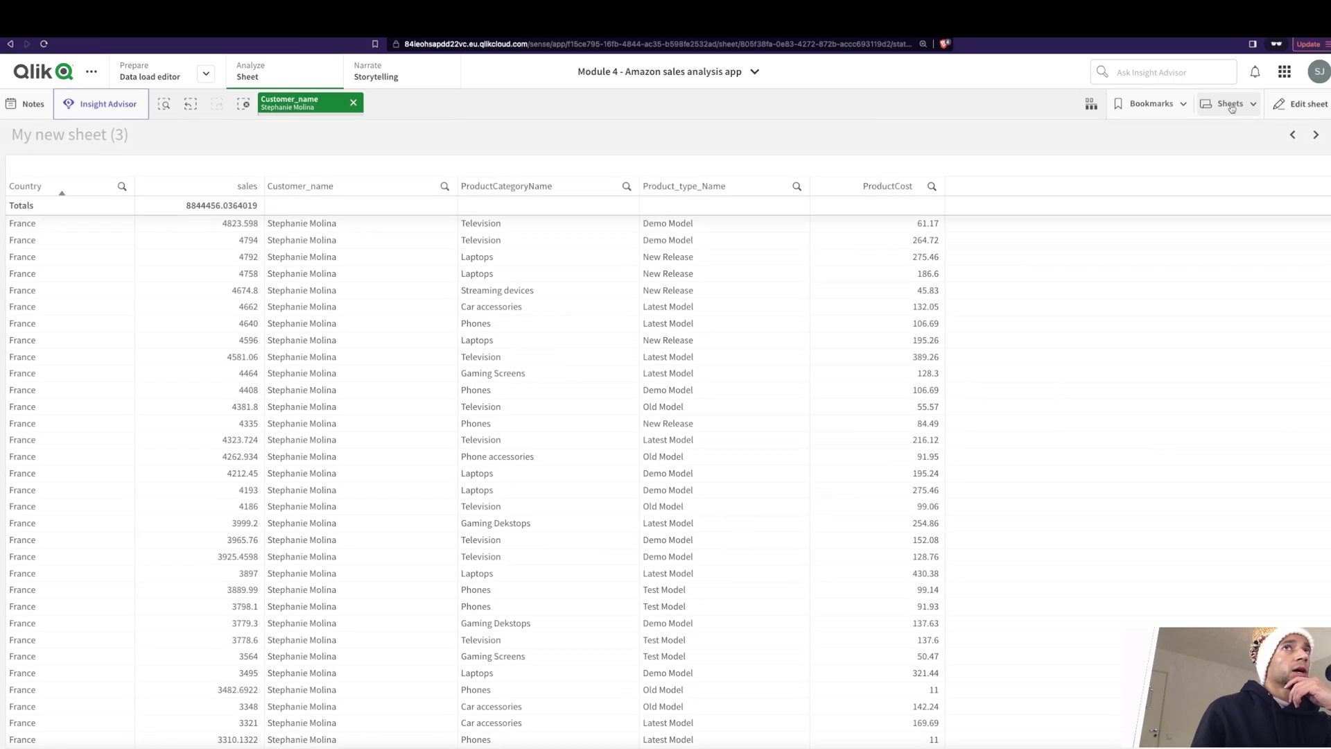